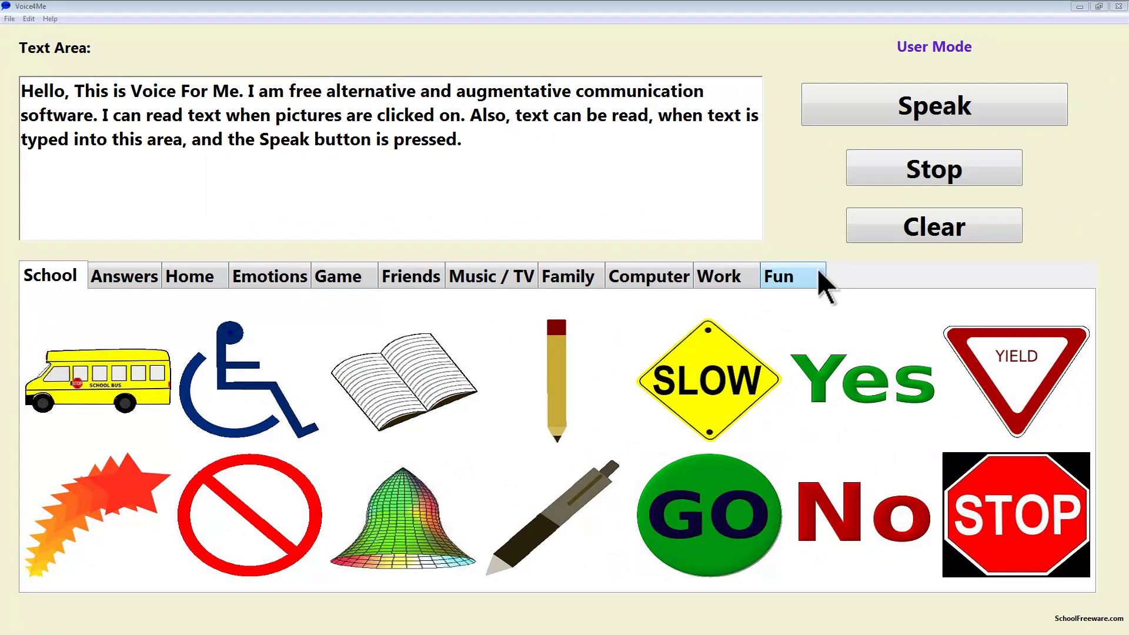
Have the introduction in the text area read aloud.
click(887, 109)
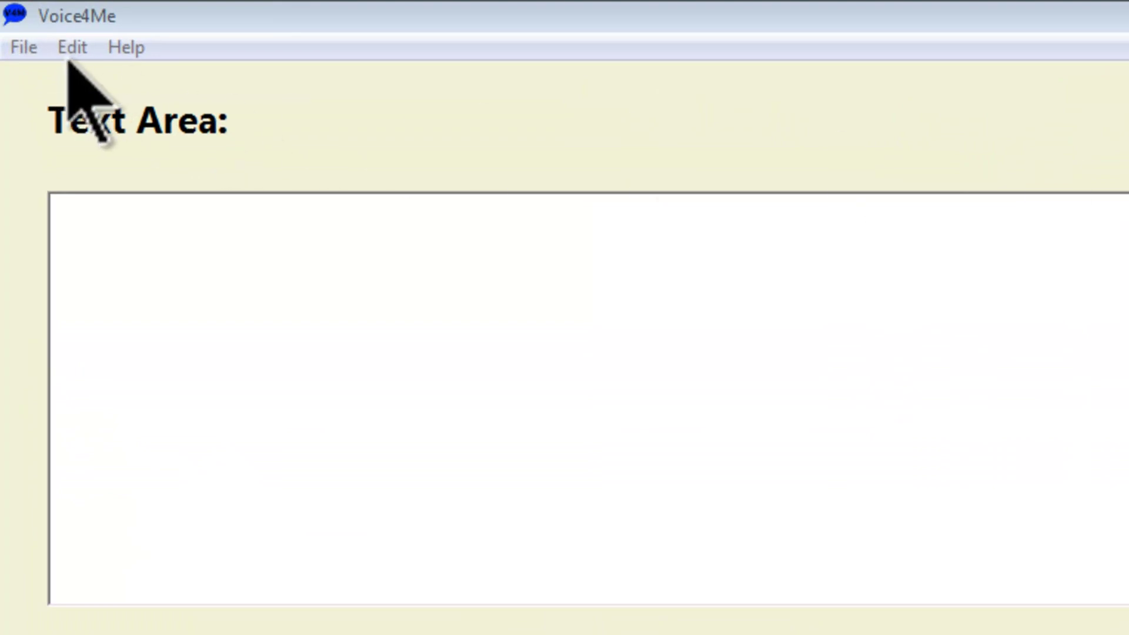
Switch to Edit Mode, rename Tab 1 as School and save the tab changes.
click(70, 49)
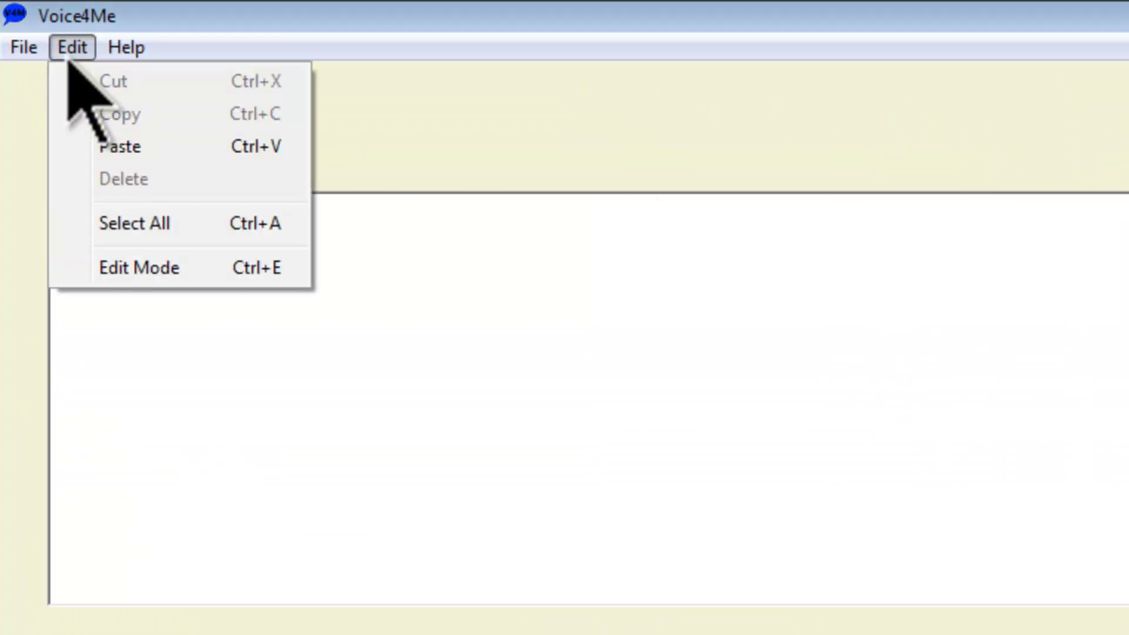
click(162, 269)
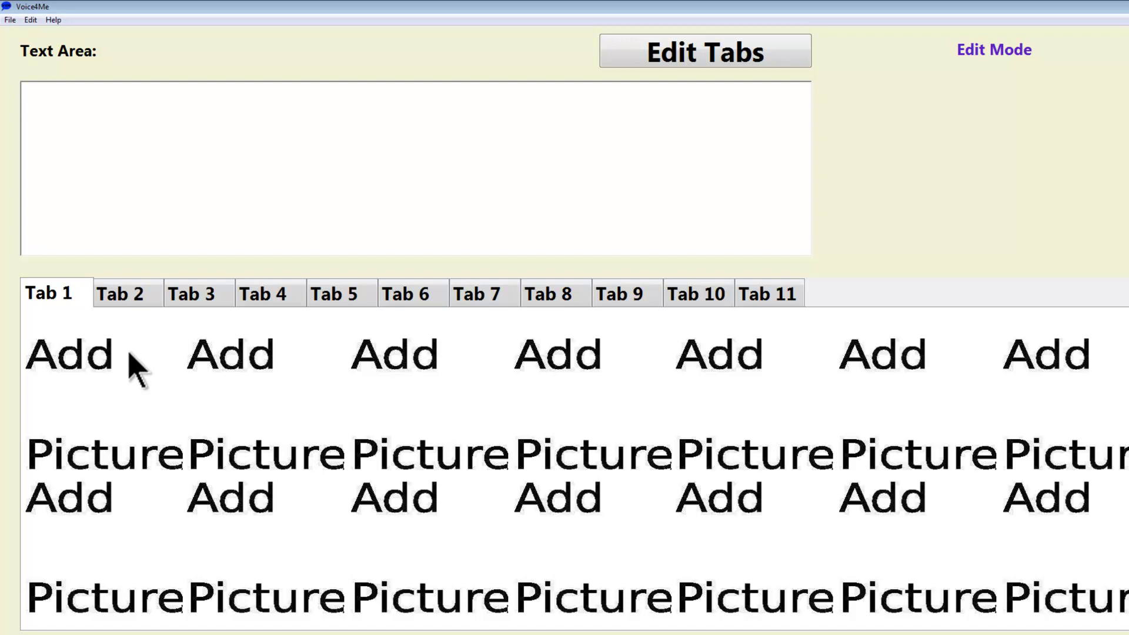
click(662, 64)
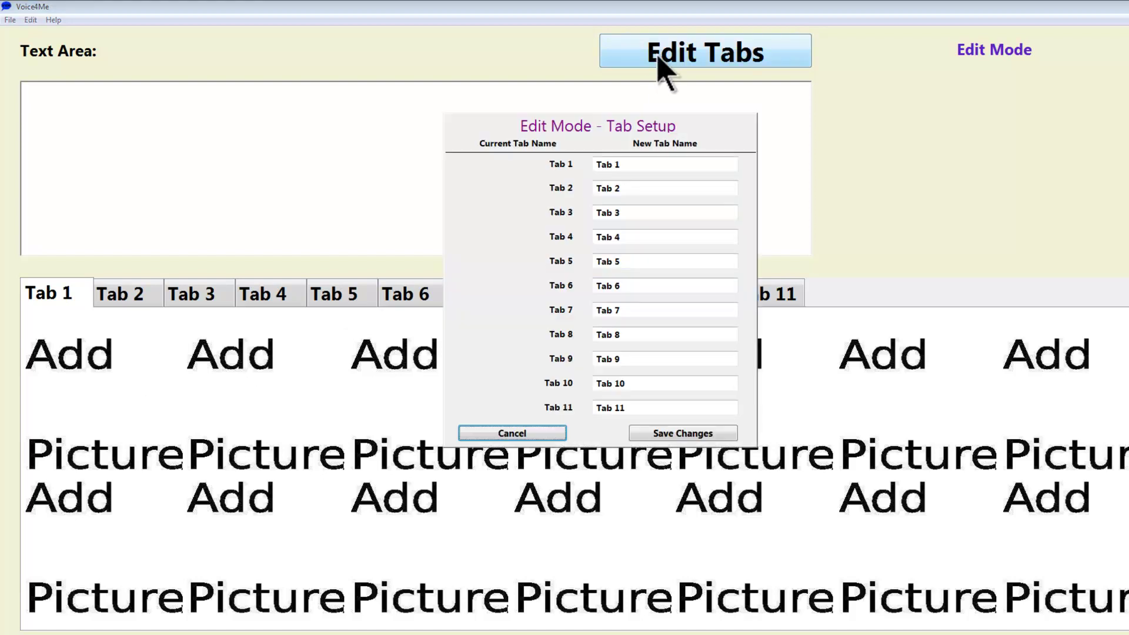
drag(620, 147, 585, 147)
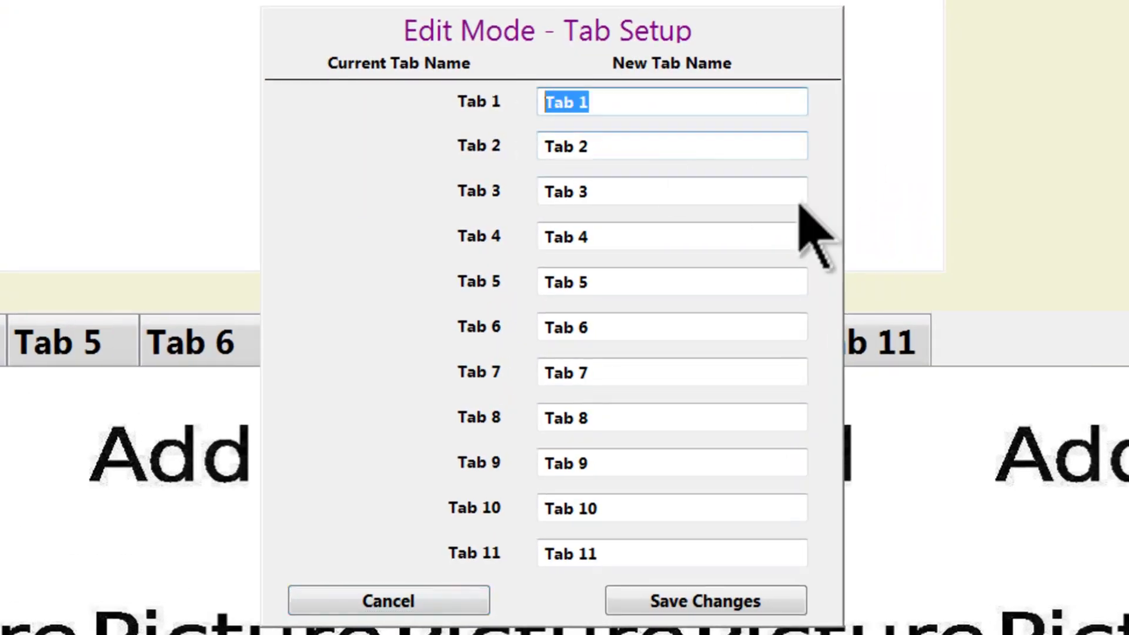
key(BackSpace)
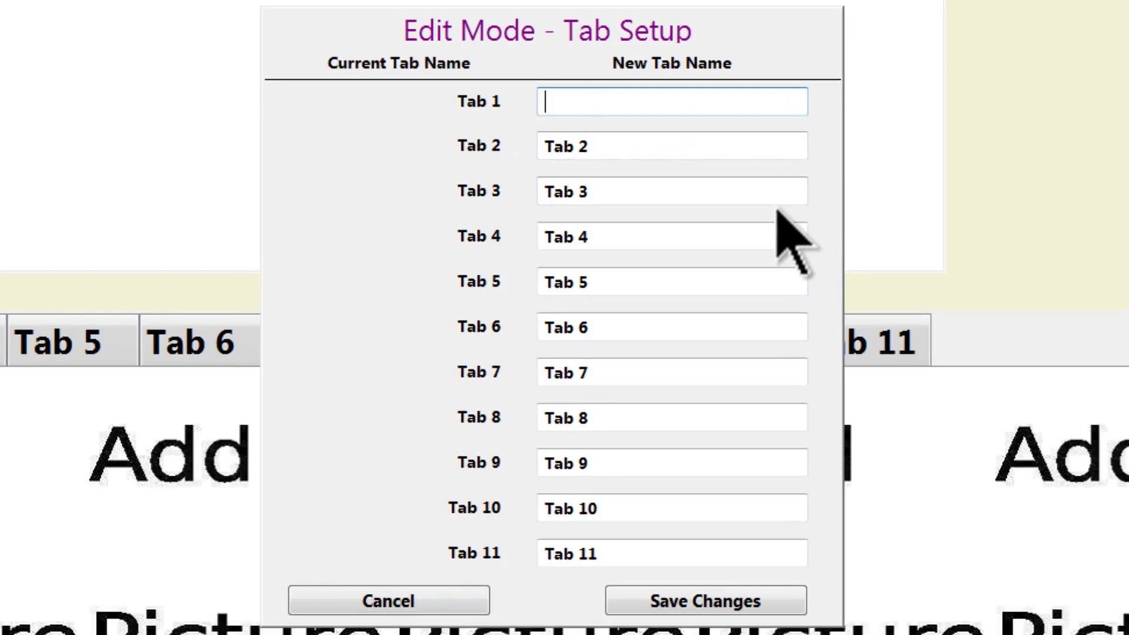
text(School)
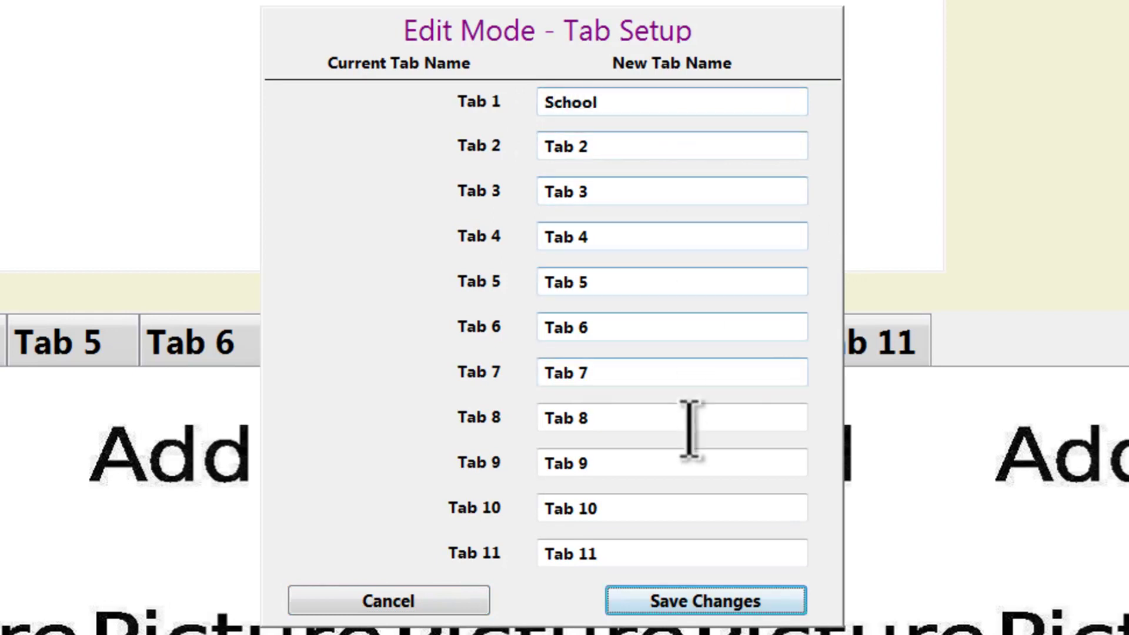
click(714, 604)
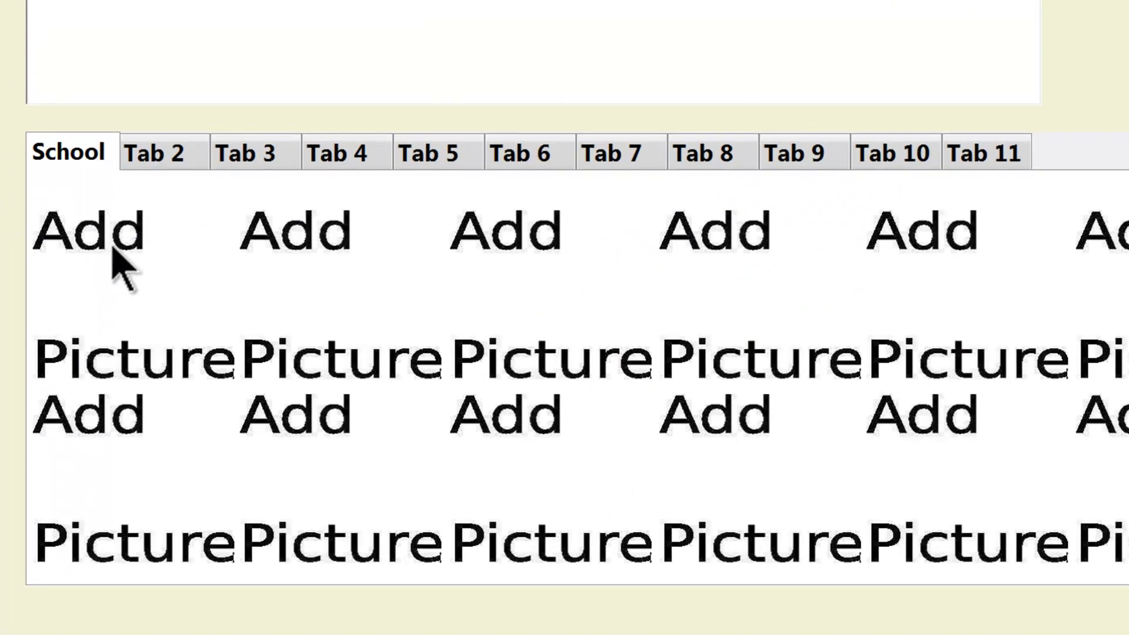
Change the first picture placeholder on the School tab to the SchoolBus image from the Pictures folder.
click(115, 252)
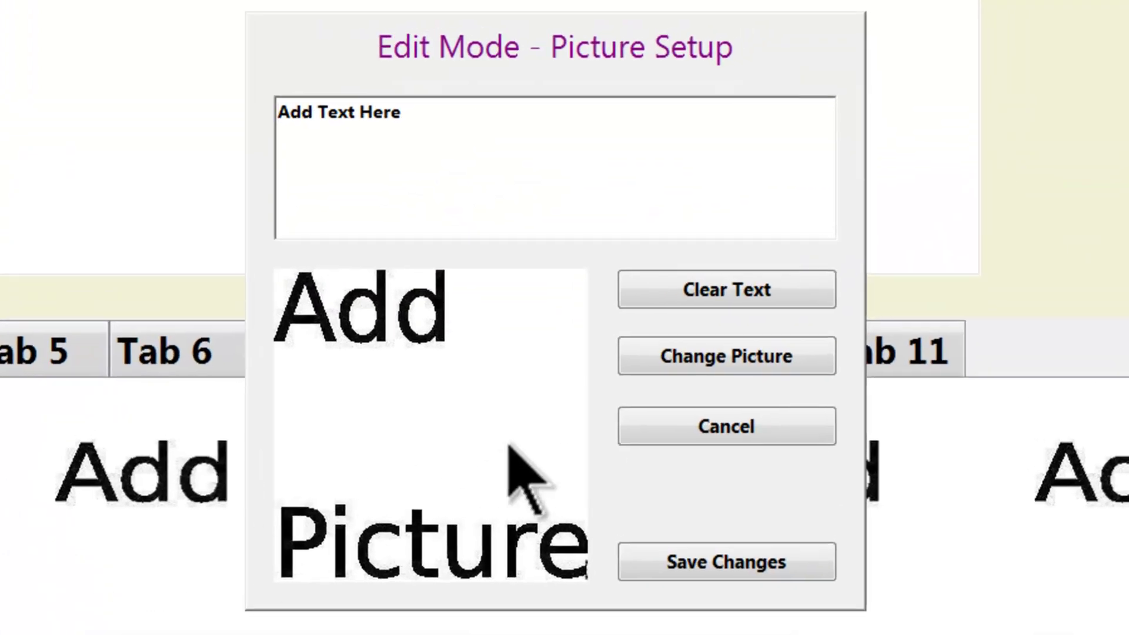
click(698, 360)
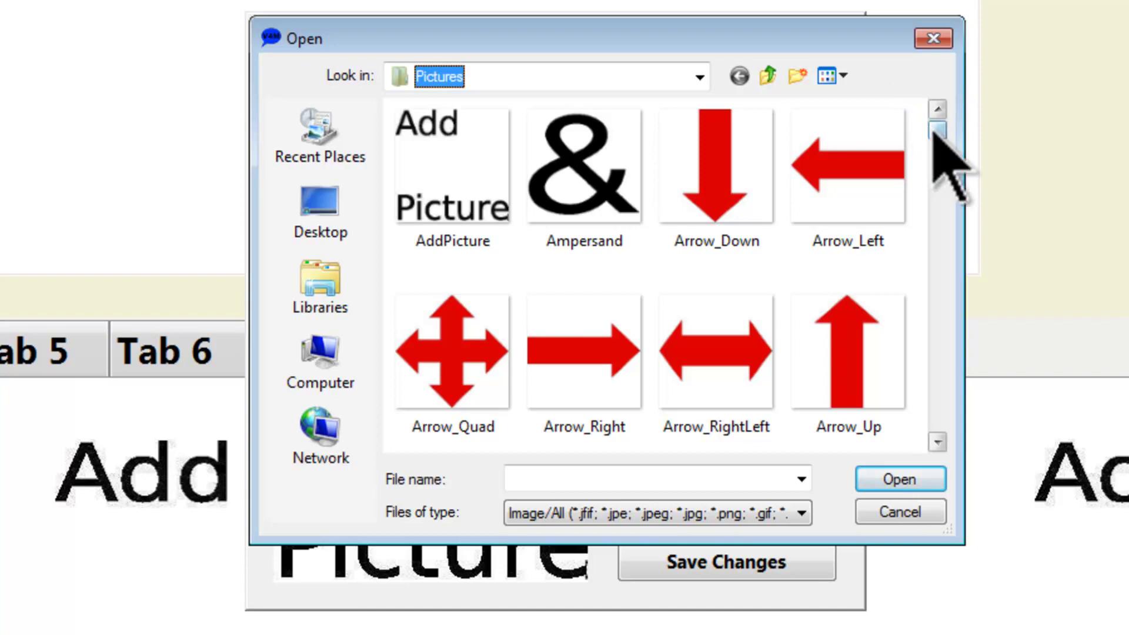
click(937, 151)
drag(937, 152, 877, 323)
click(714, 254)
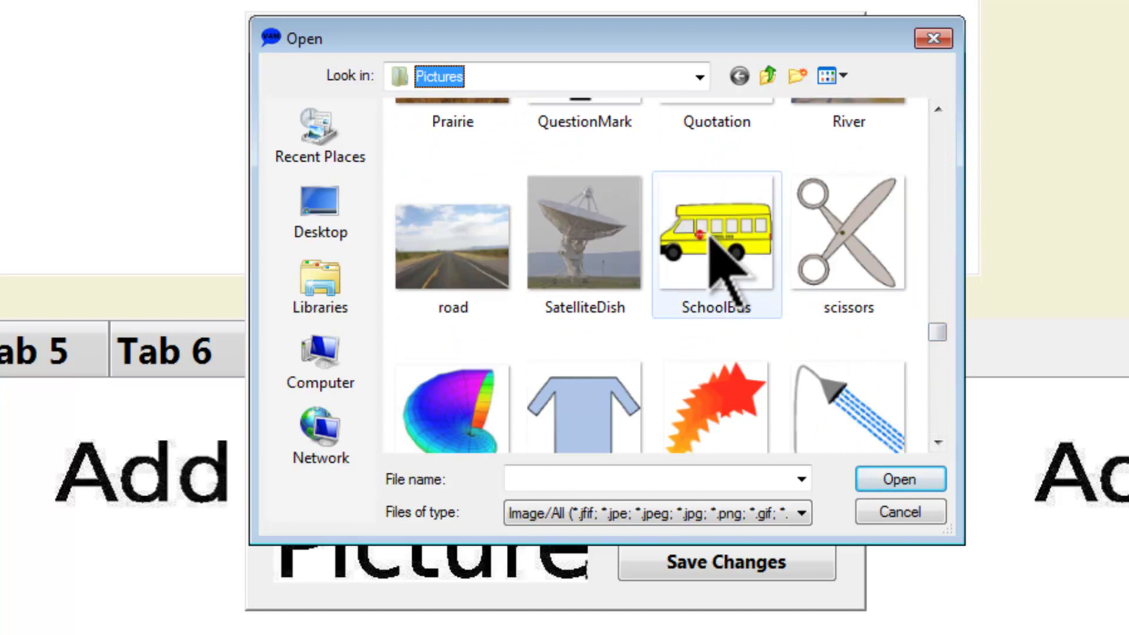
click(895, 477)
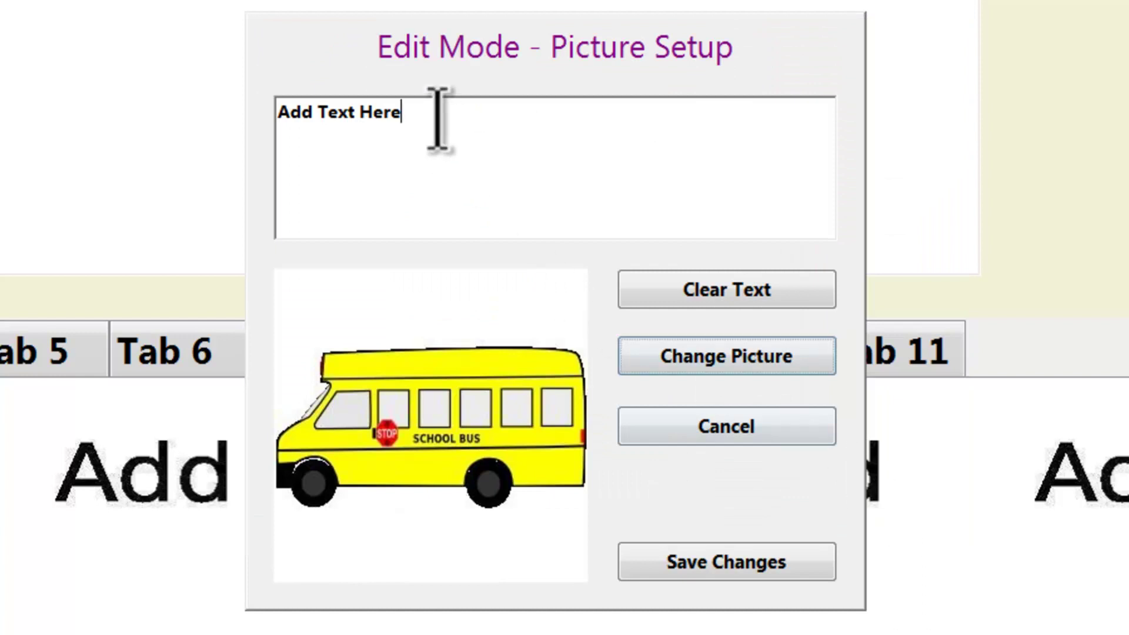
Replace the picture's text with "The school bus is here", save the changes and return to User Mode.
drag(418, 118, 262, 121)
key(BackSpace)
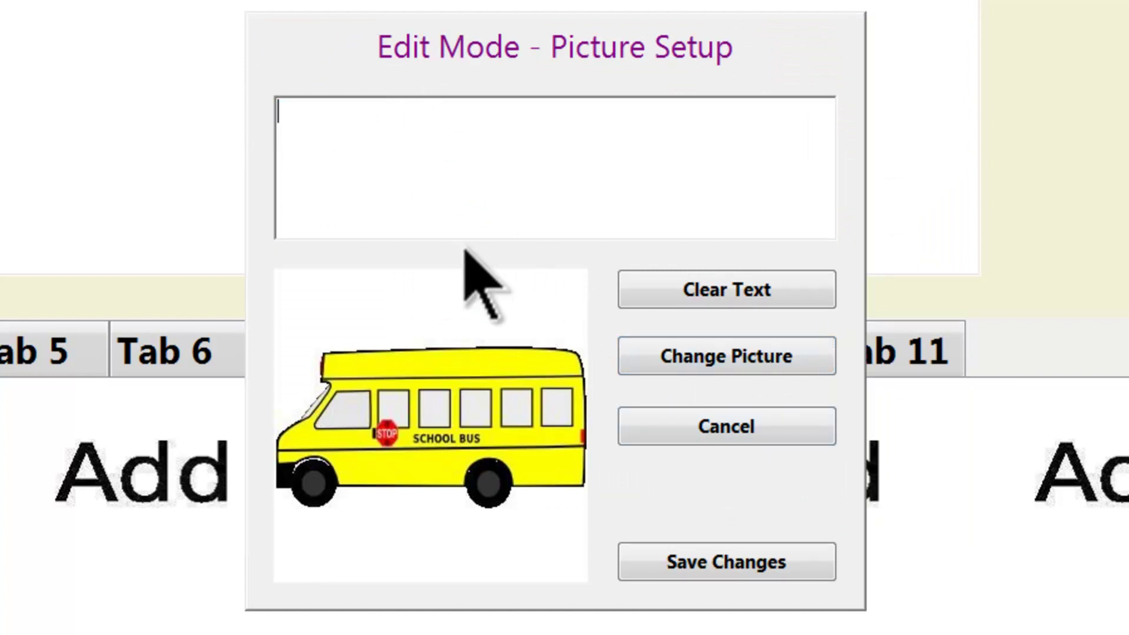
text(The school bus is here)
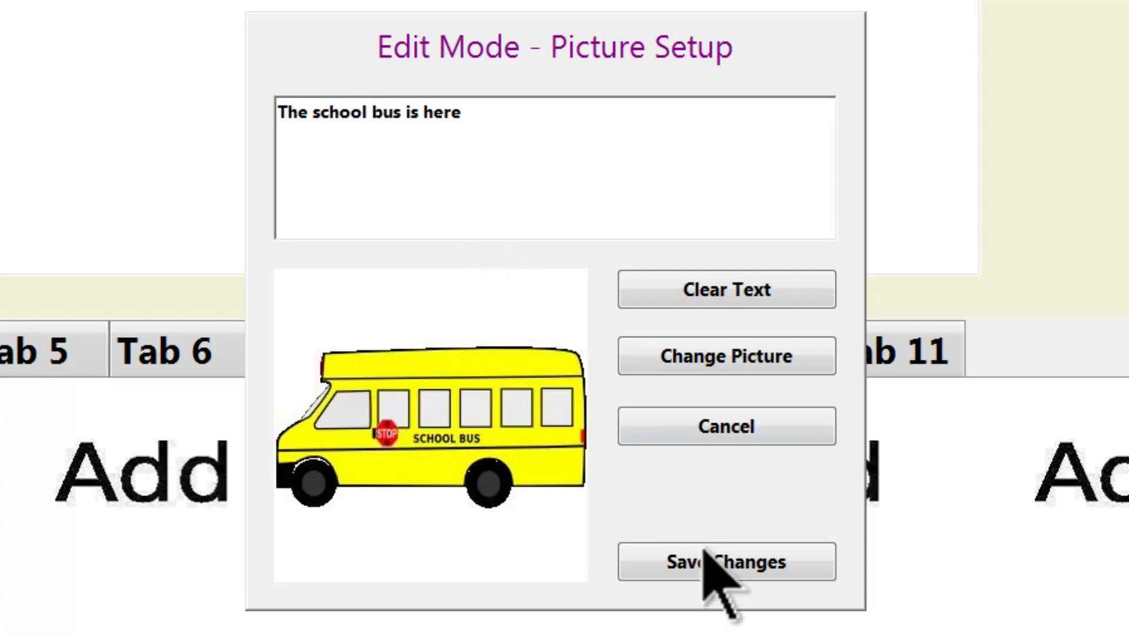
click(709, 564)
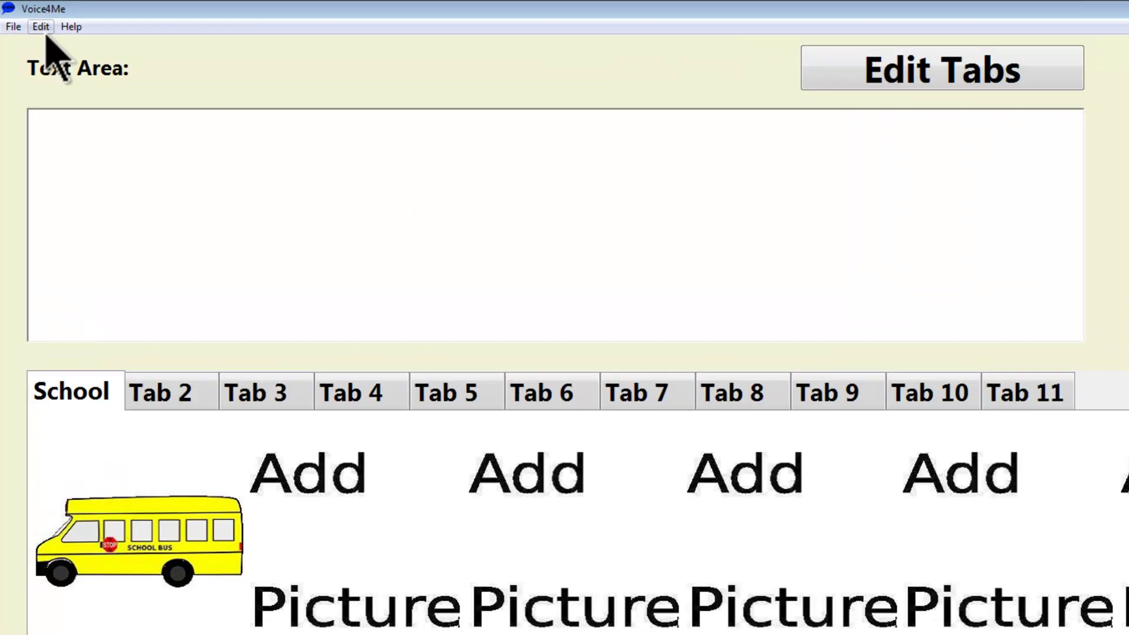
click(42, 29)
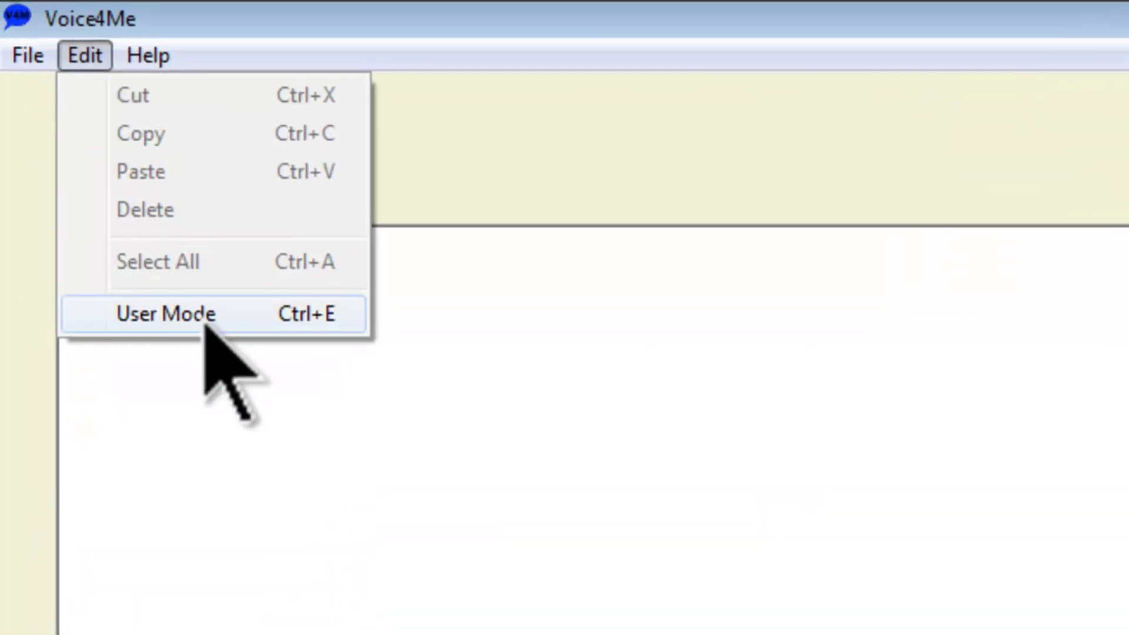
click(205, 322)
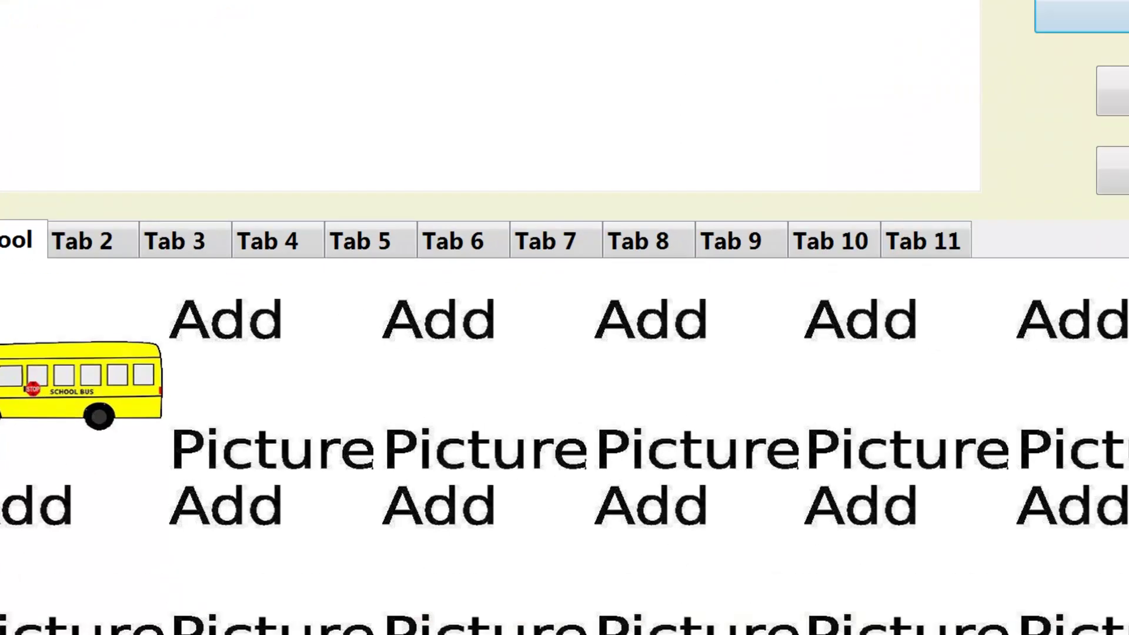
Open the Text to Speech settings under Speech Recognition in the Windows Control Panel and view the available voices.
click(13, 622)
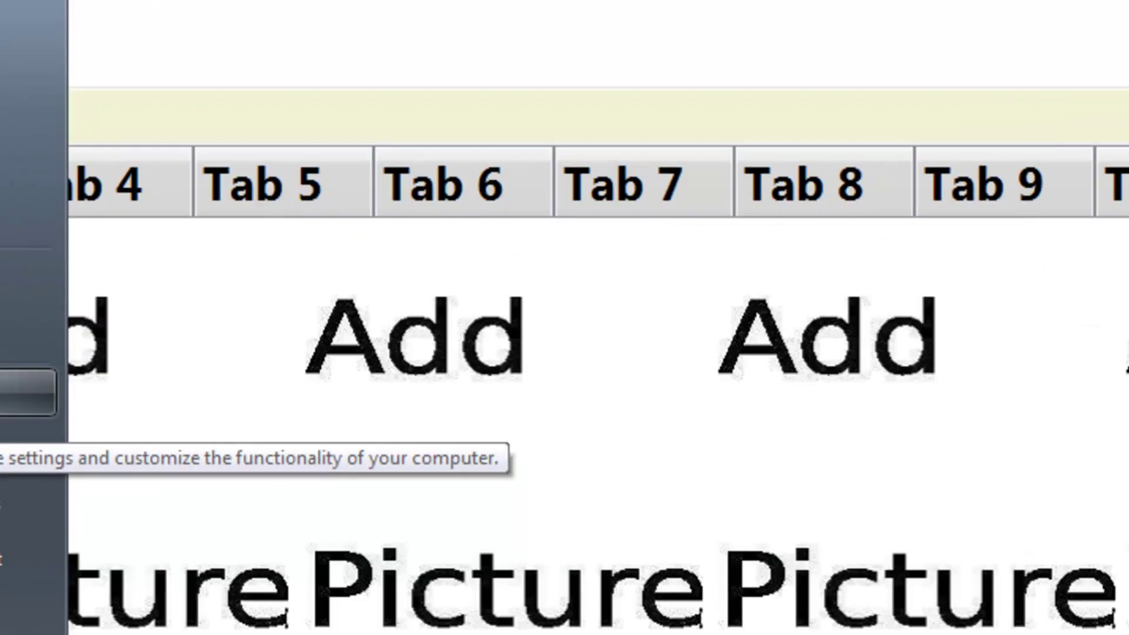
click(195, 337)
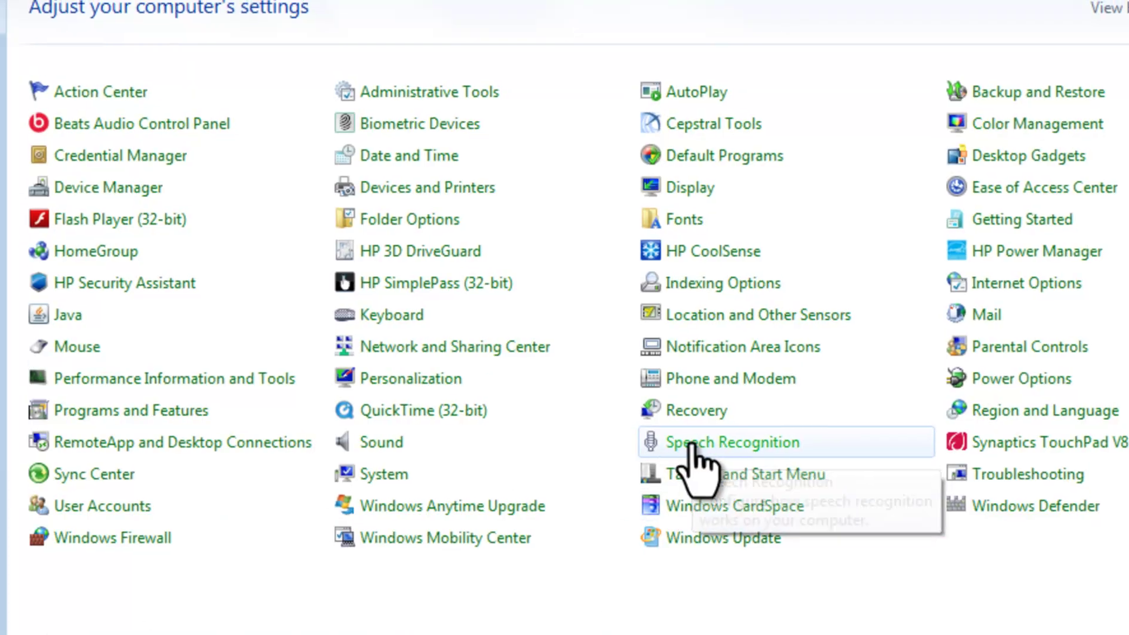
click(693, 450)
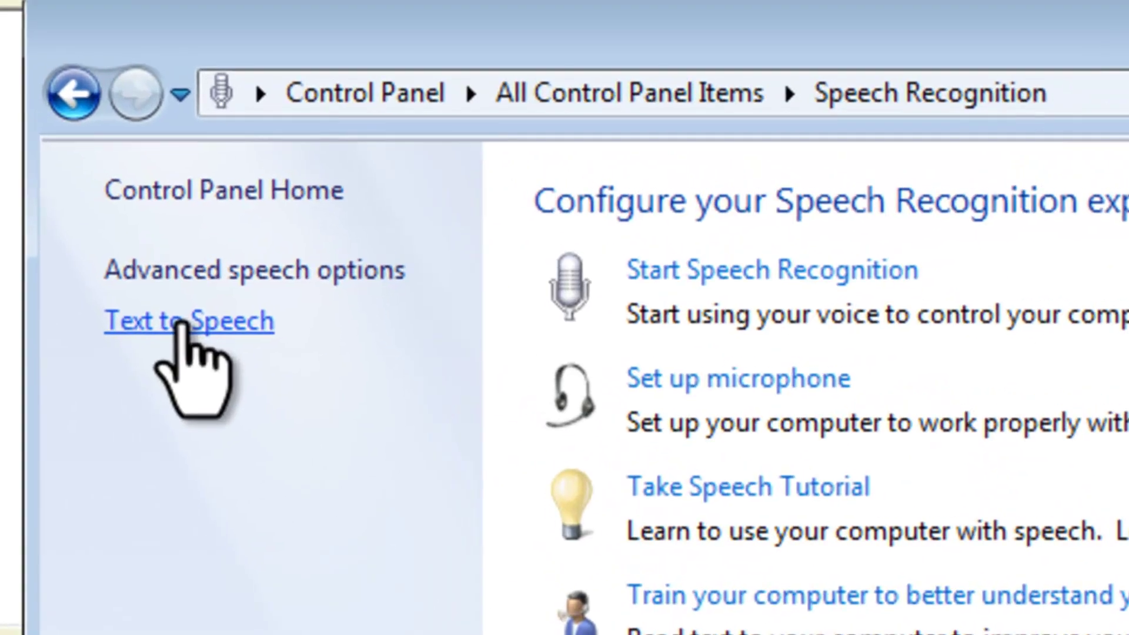
click(182, 324)
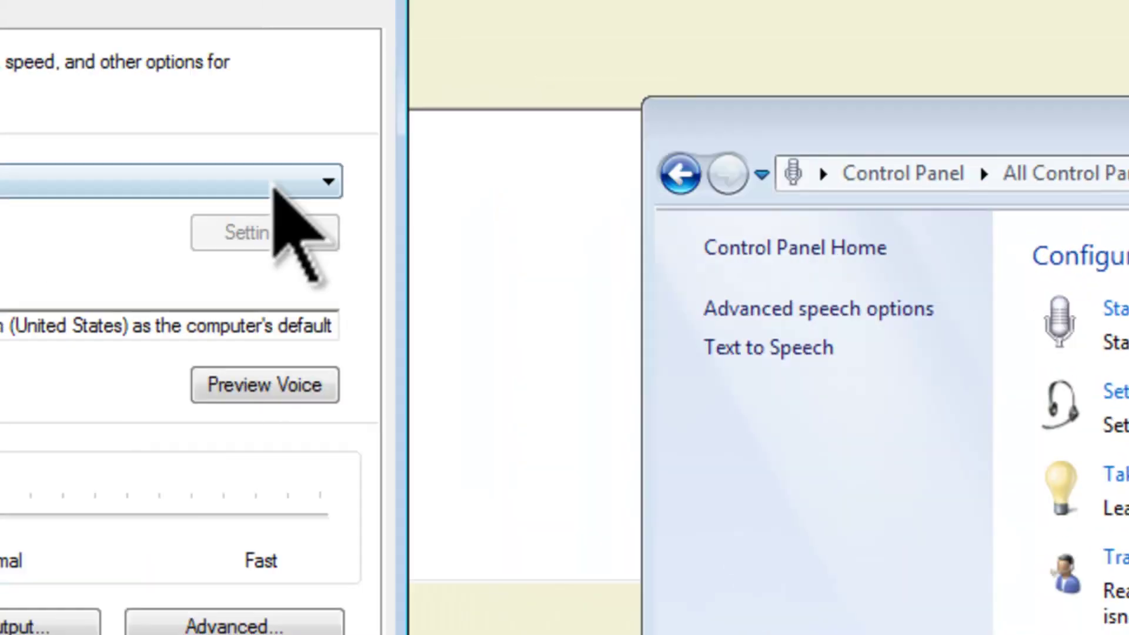
click(274, 183)
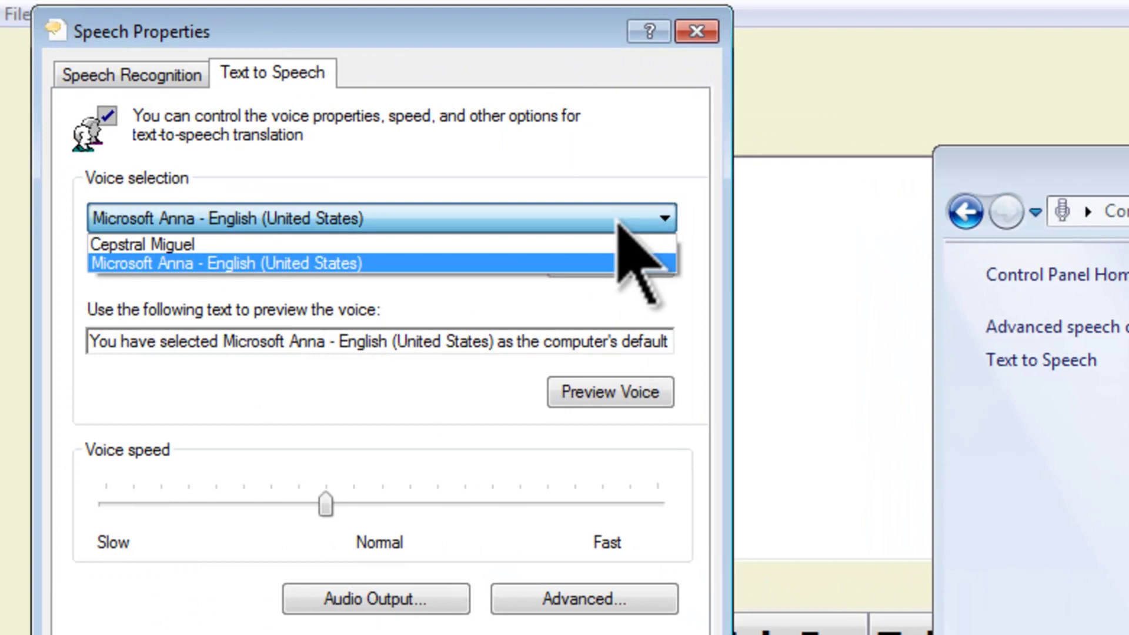
click(617, 224)
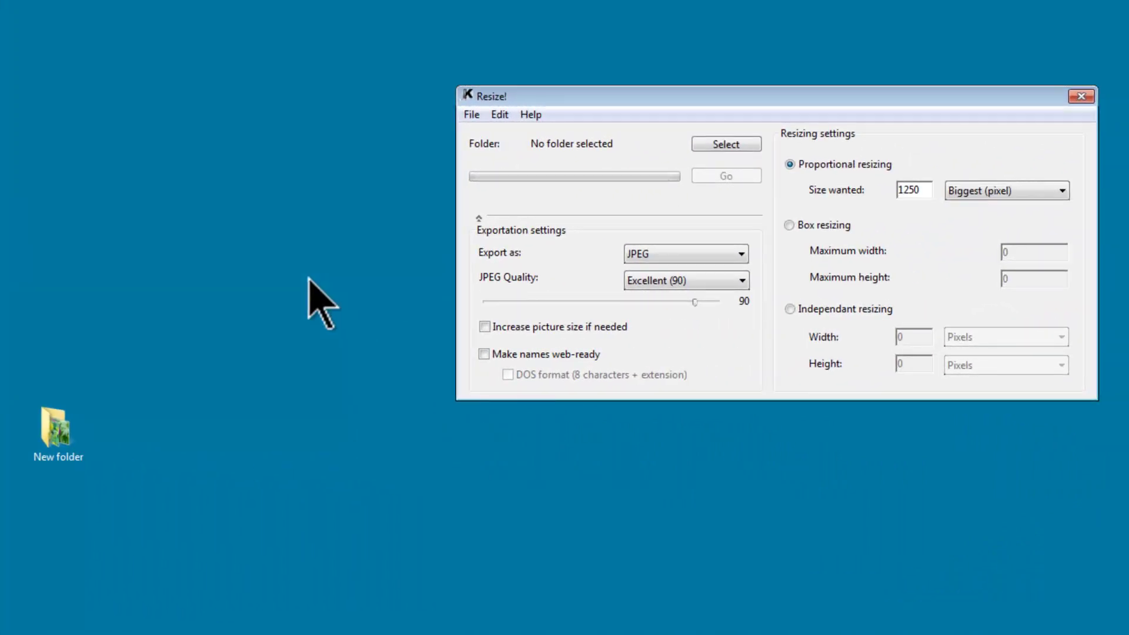
Open New folder on the desktop and look over its pink, purple, red, white and yellow flower pictures.
double_click(33, 432)
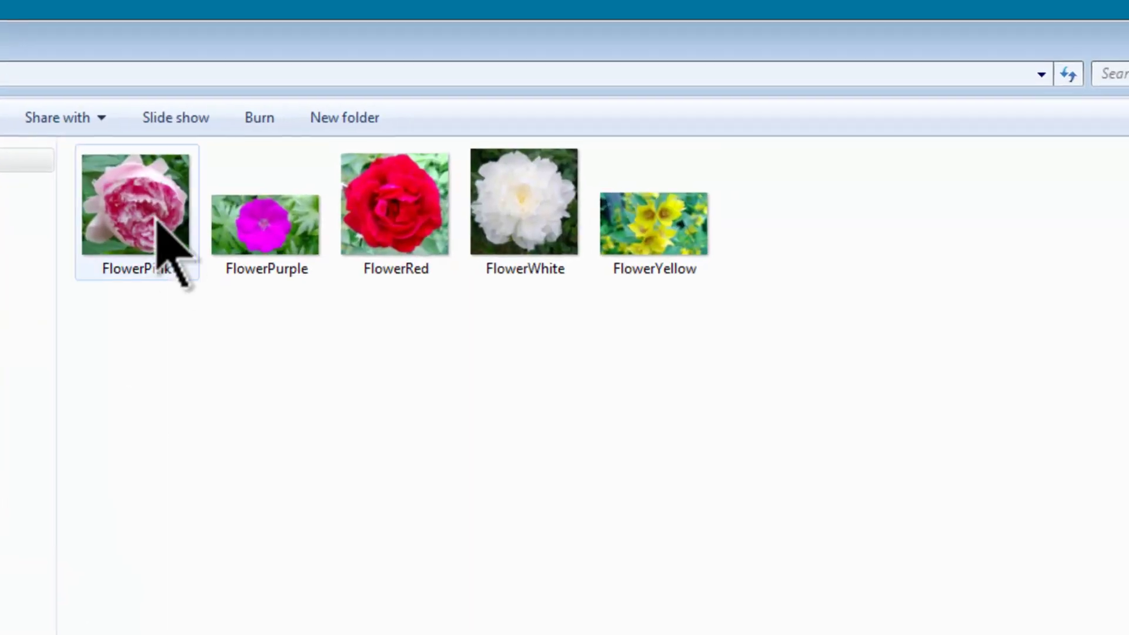
click(152, 215)
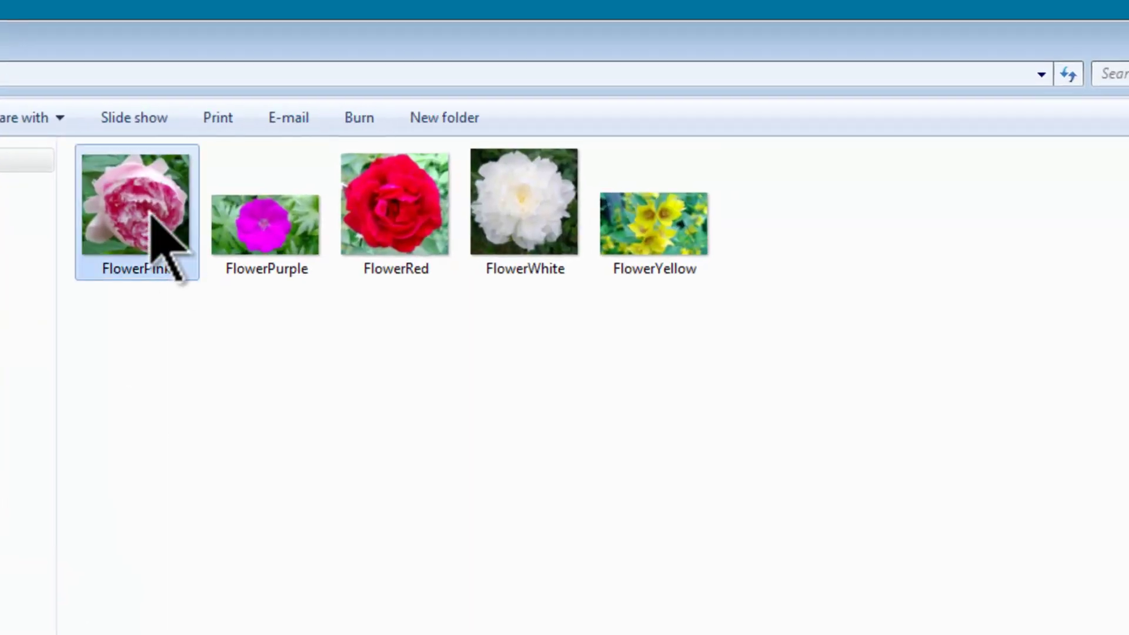
click(267, 241)
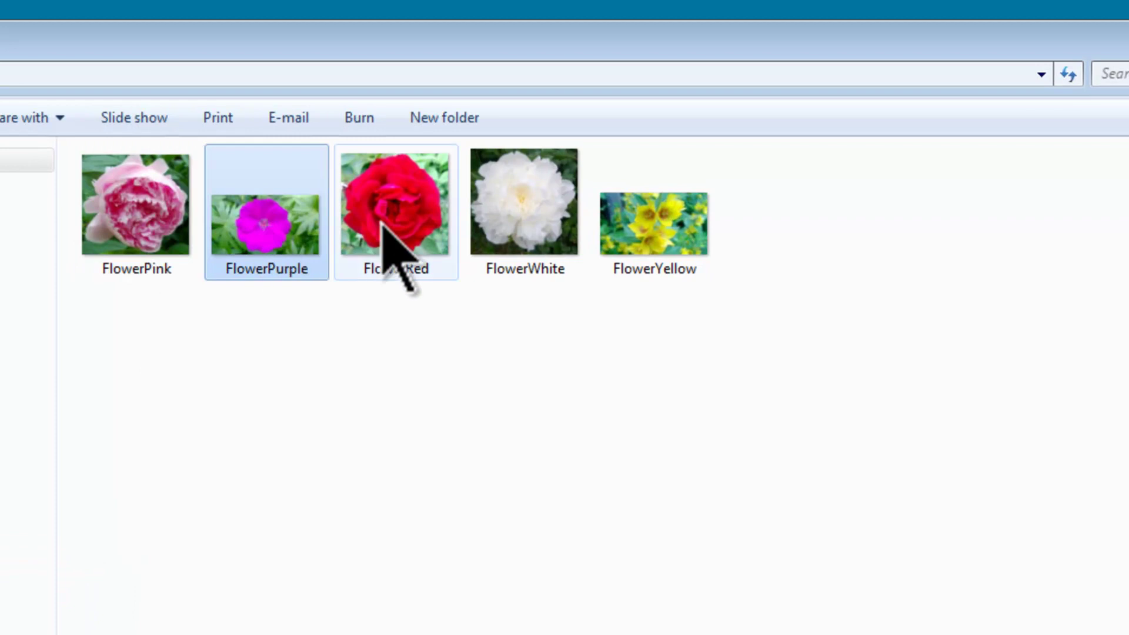
click(382, 224)
click(559, 227)
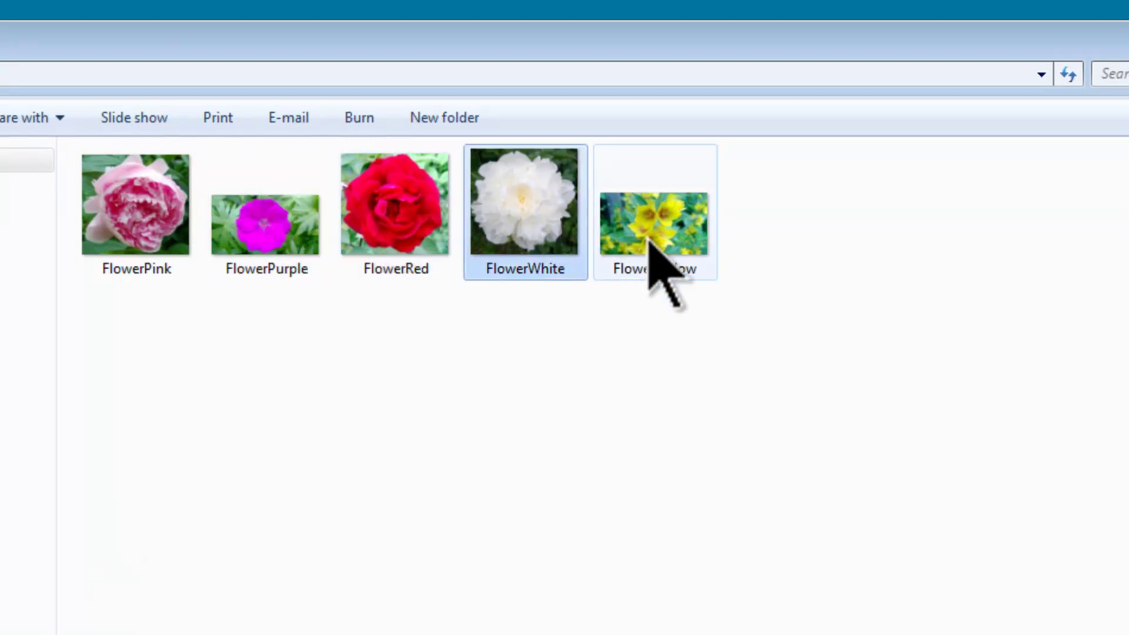
click(650, 241)
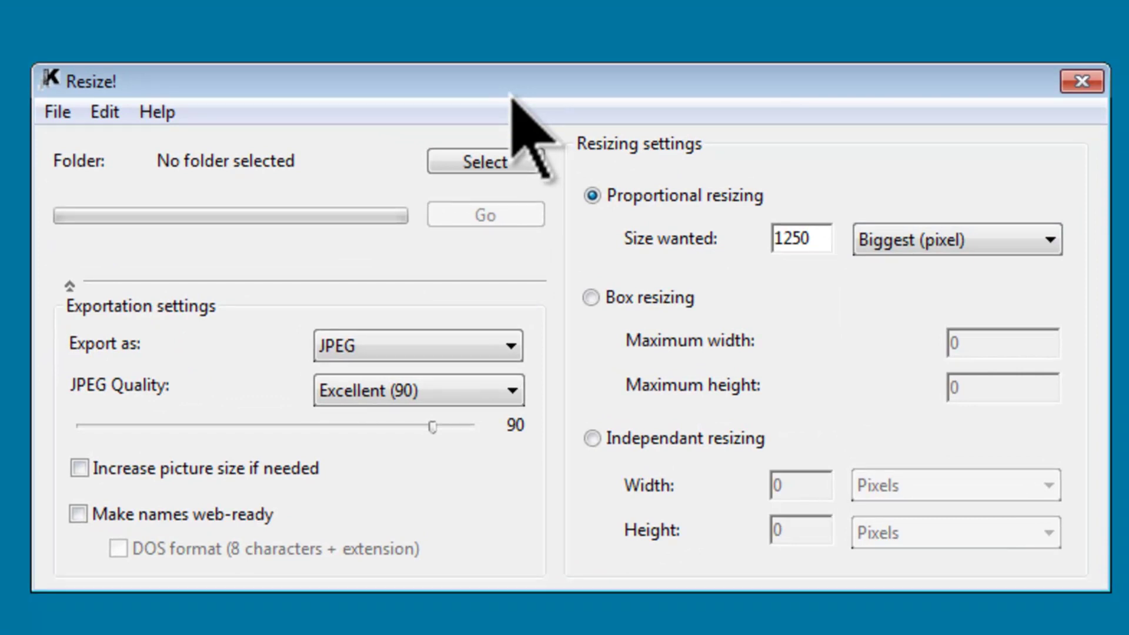
In Resize!, set the proportional size wanted to 512 pixels and the JPEG quality to Good (80).
double_click(822, 242)
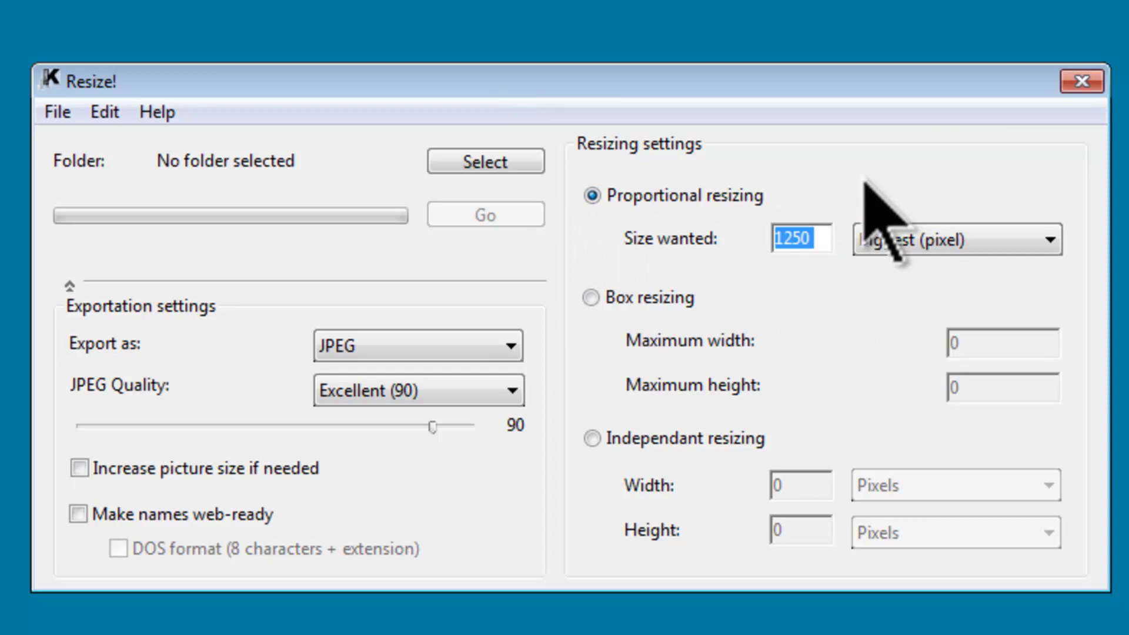
key(BackSpace)
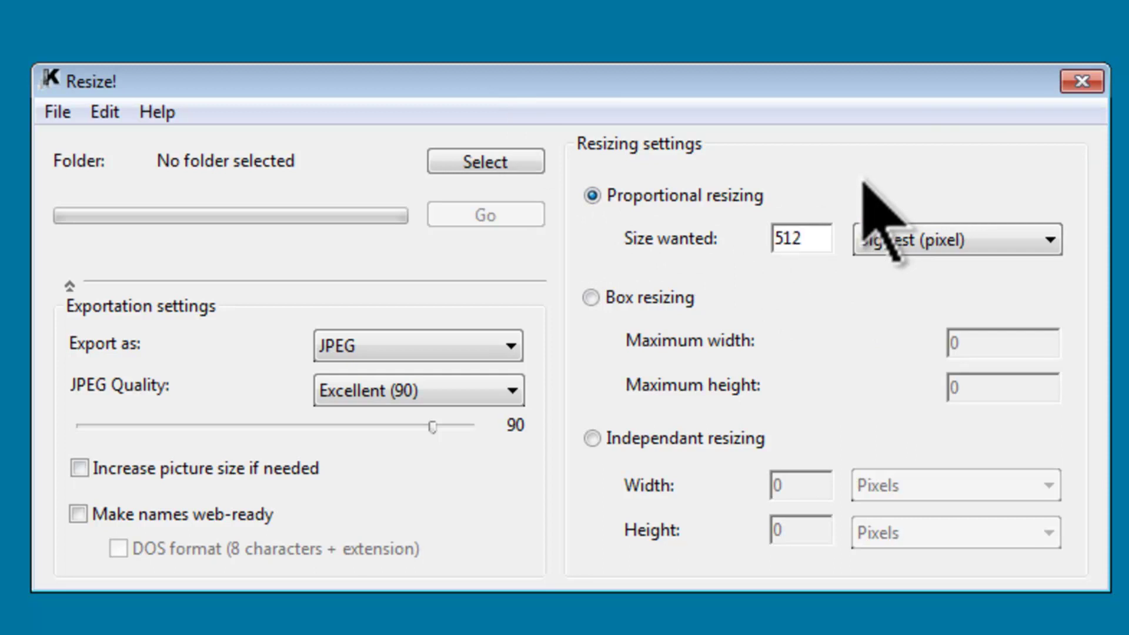
drag(432, 426, 385, 426)
click(398, 393)
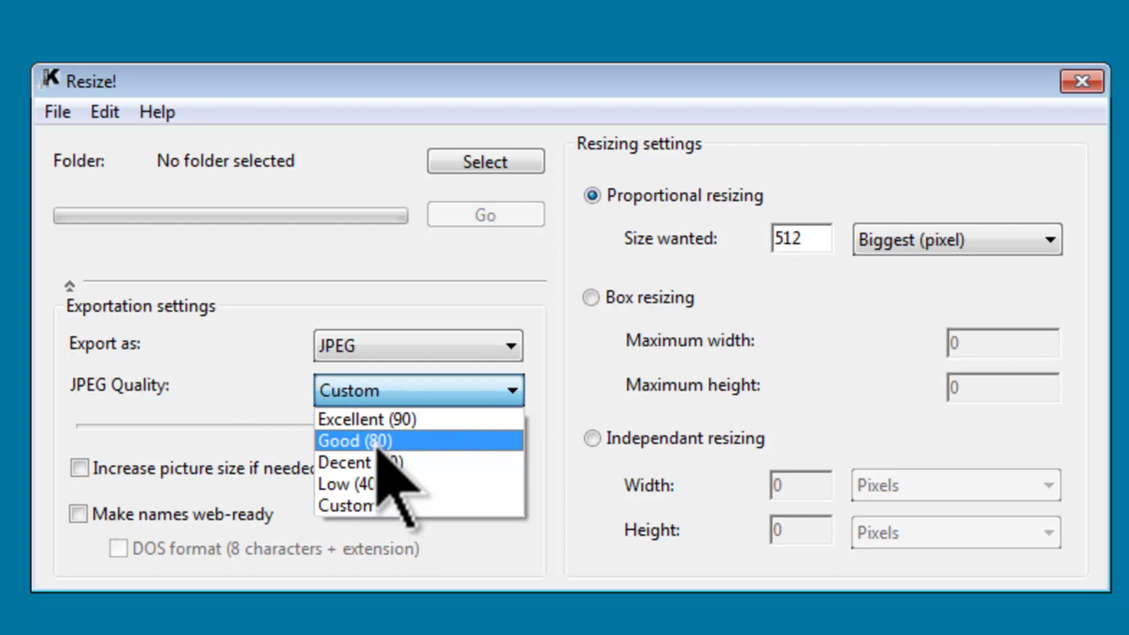
click(381, 447)
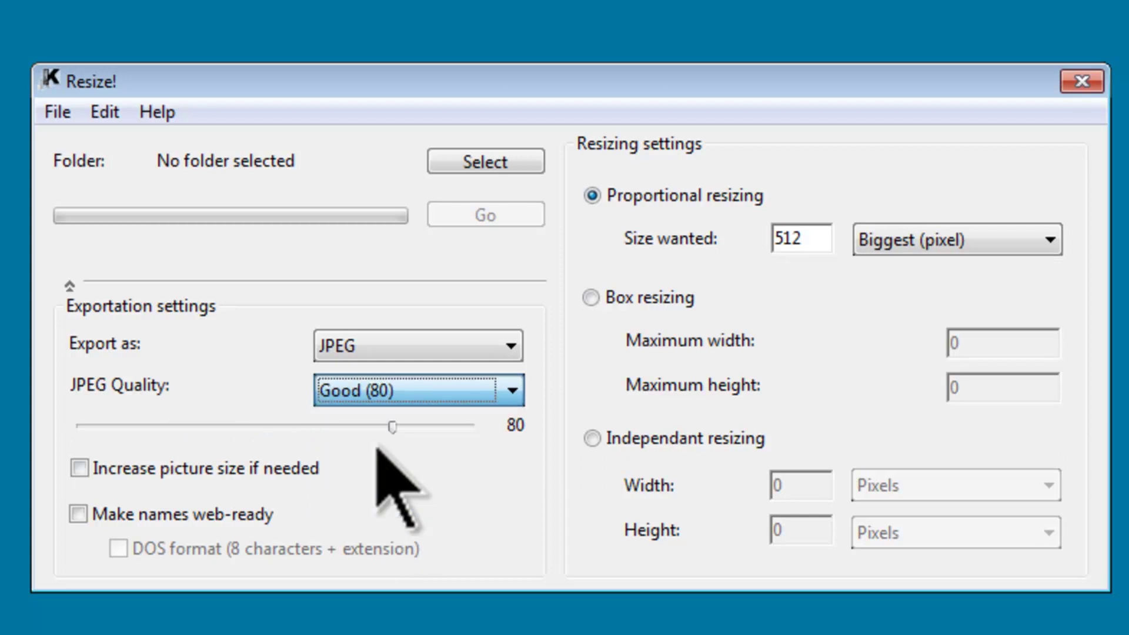
Choose New folder on the desktop as the source, run the resize on its pictures and close Resize!
click(531, 165)
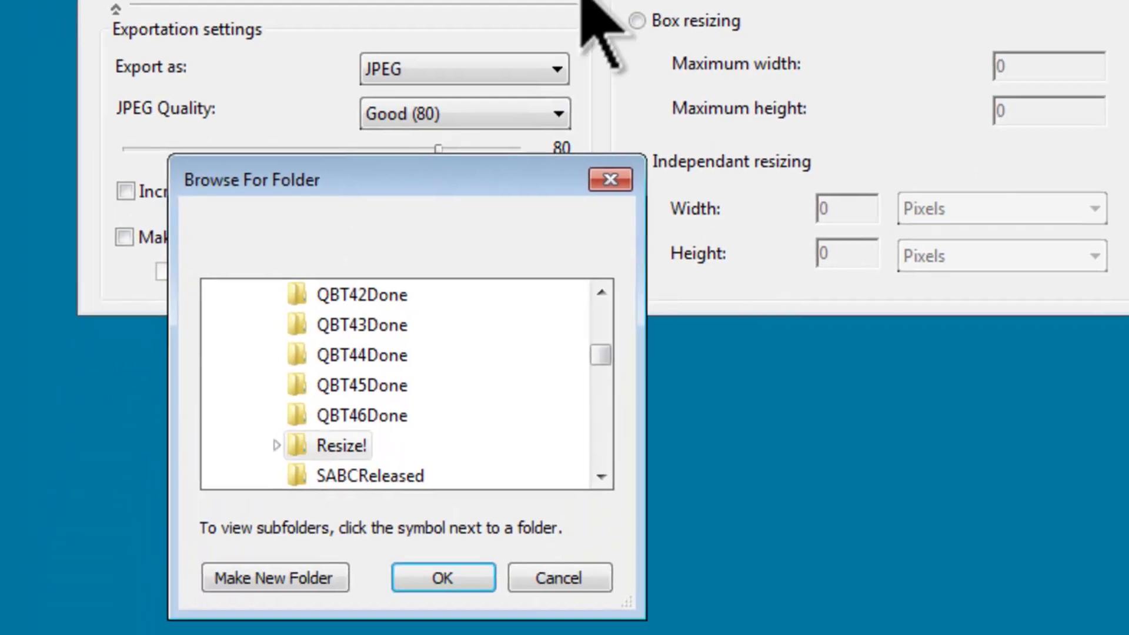
drag(565, 558, 568, 598)
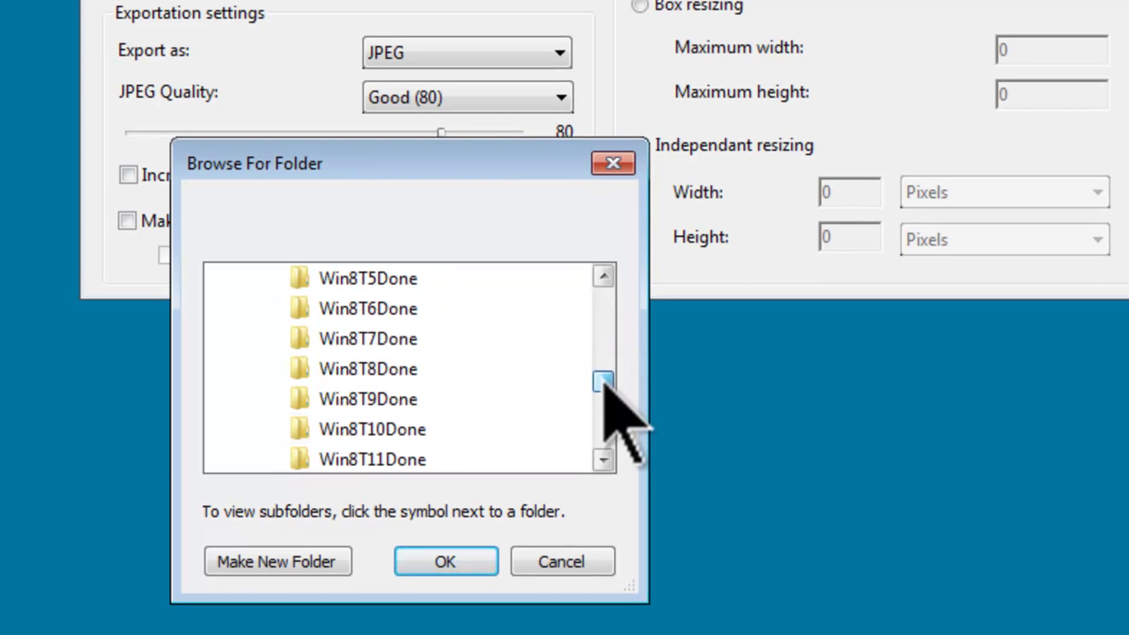
drag(605, 381, 600, 436)
click(322, 400)
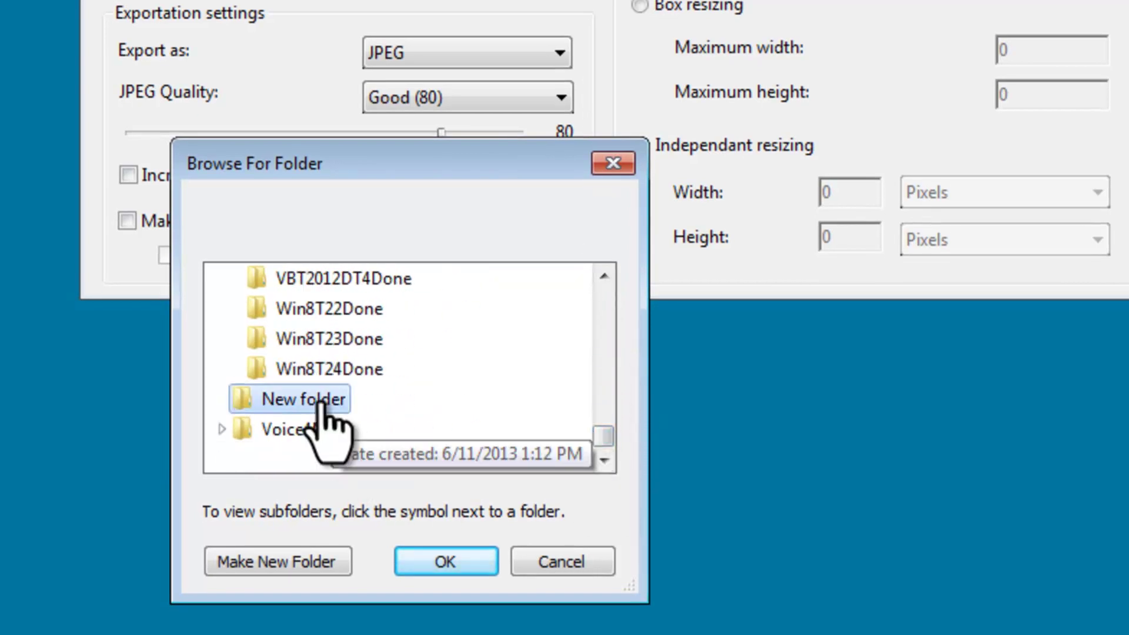
click(432, 556)
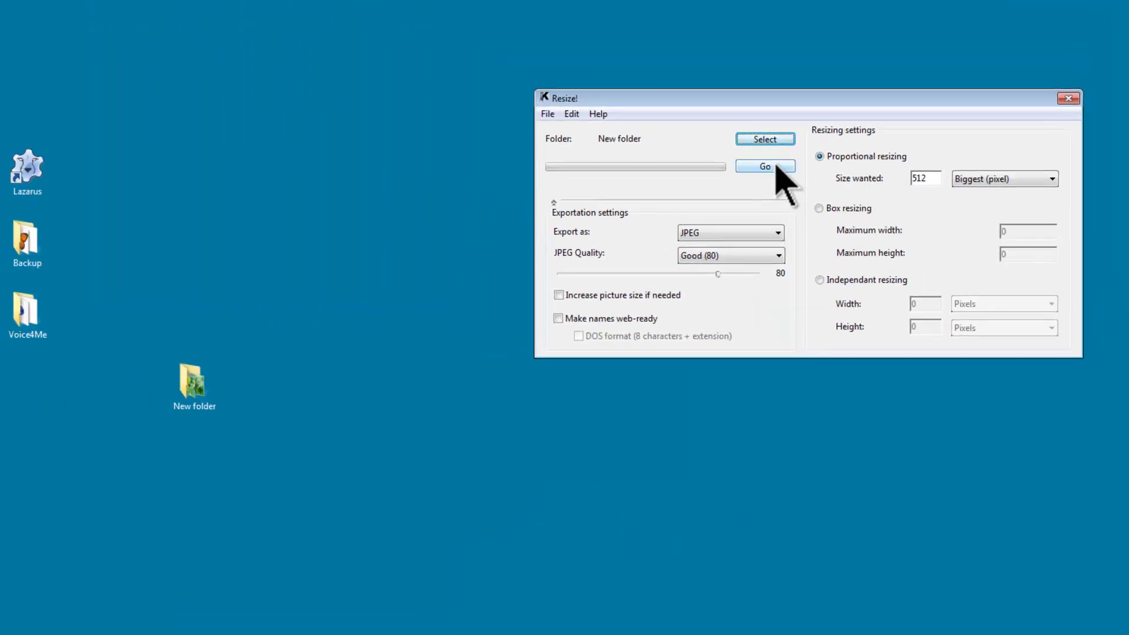
click(635, 29)
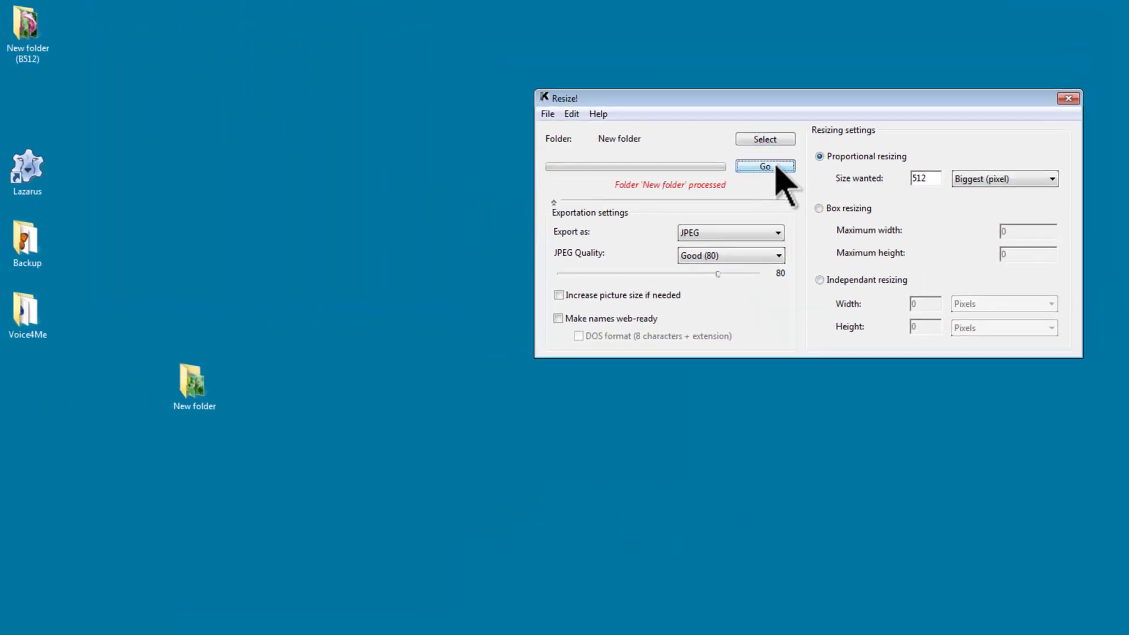
click(1068, 98)
Place the New folder (B512) folder beside New folder on the desktop, open it and copy all five flower pictures.
drag(25, 33, 301, 372)
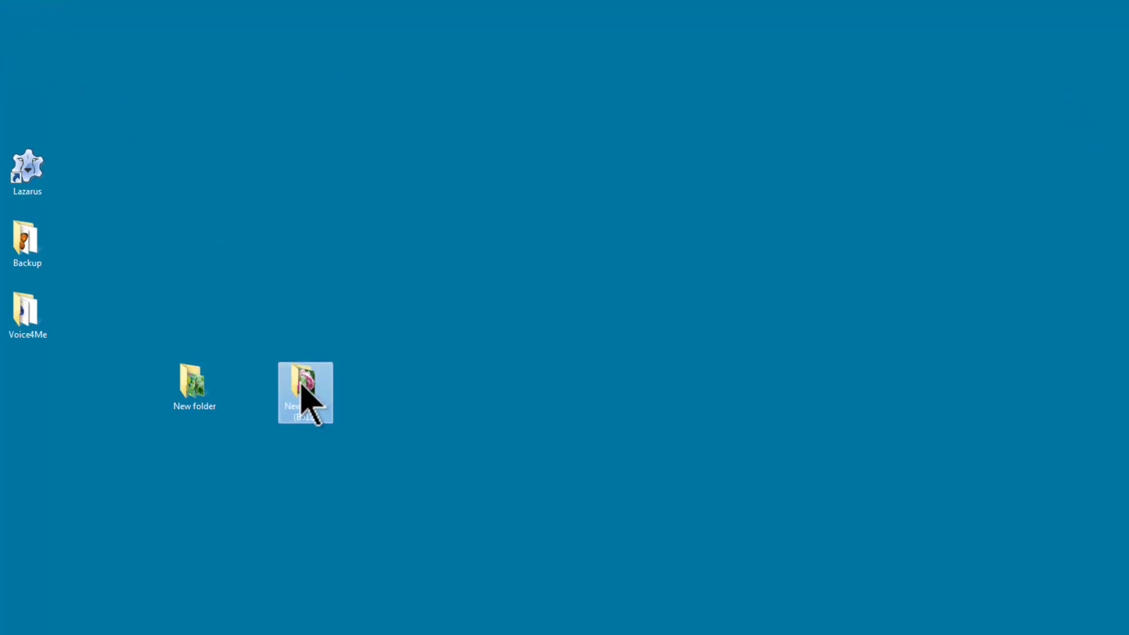
double_click(304, 405)
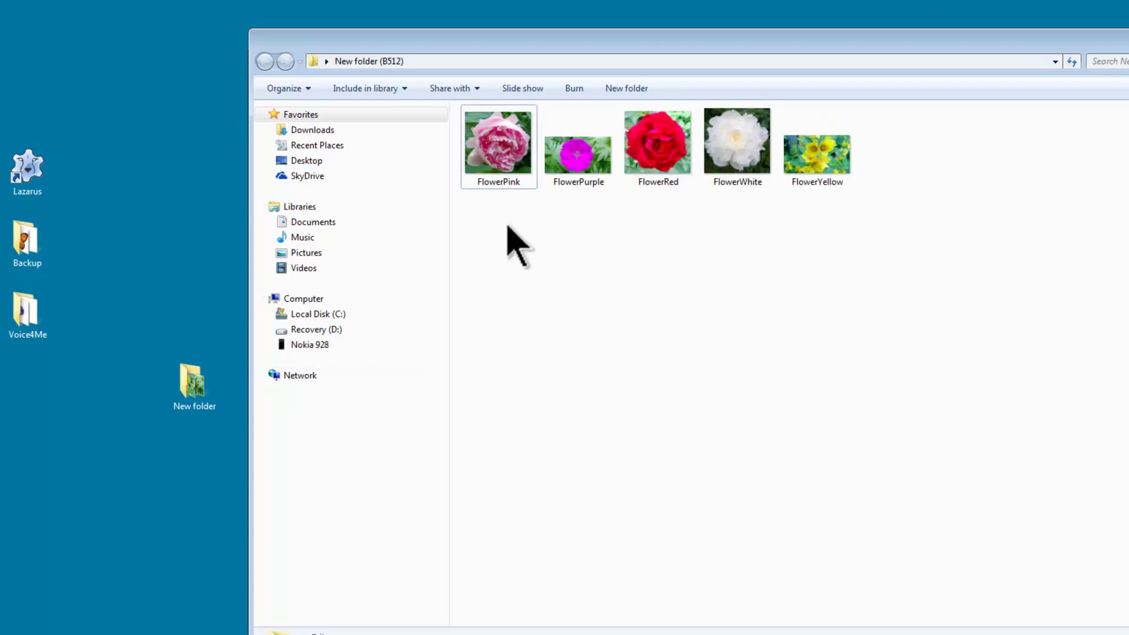
drag(893, 218, 503, 138)
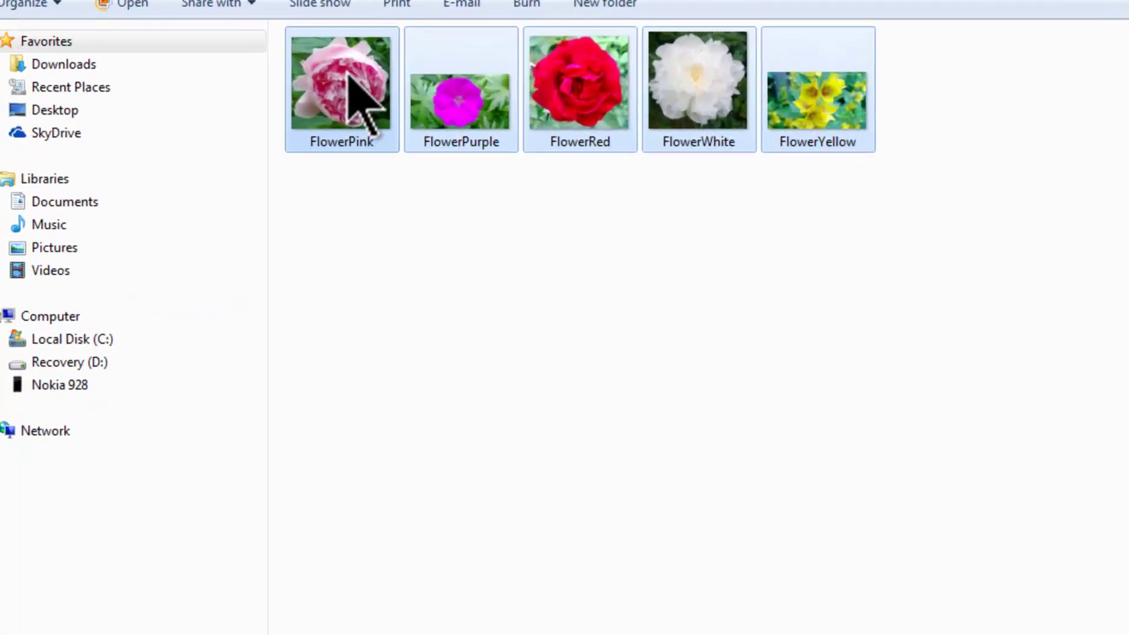
right_click(348, 77)
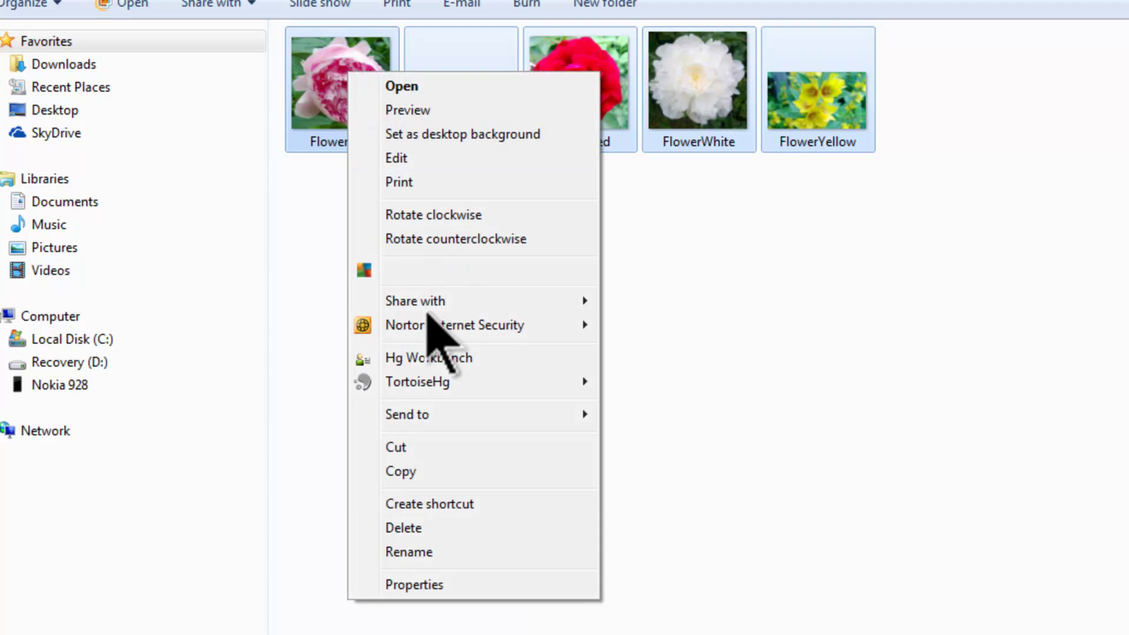
click(424, 471)
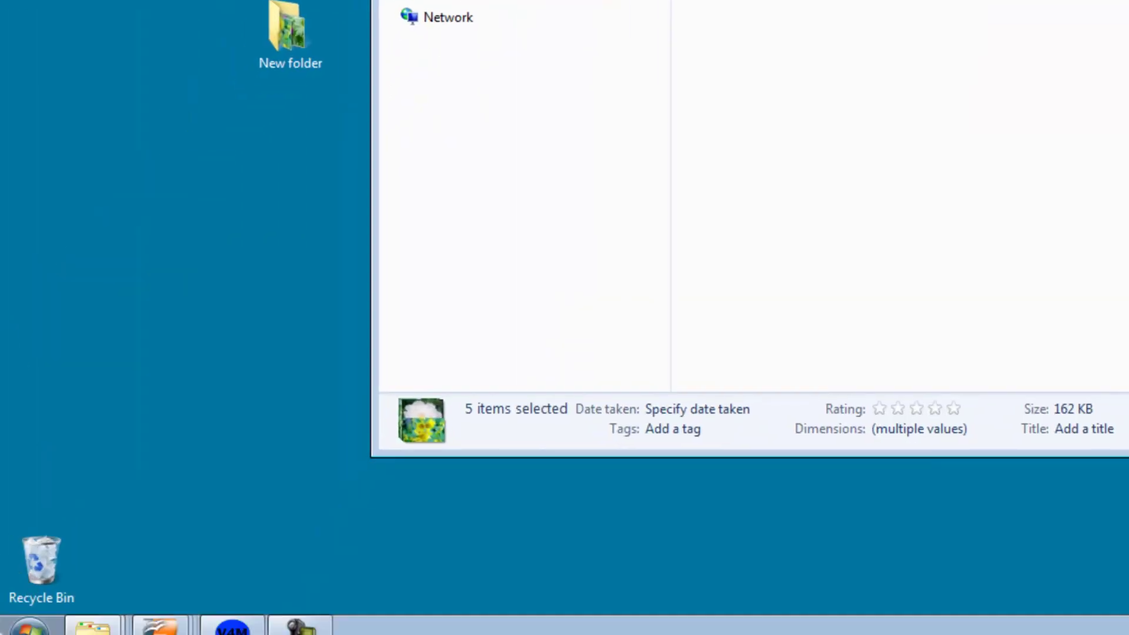
Open the Pictures folder of the Voice4Me installation under Program Files (x86) on Local Disk (C:).
click(28, 613)
click(385, 72)
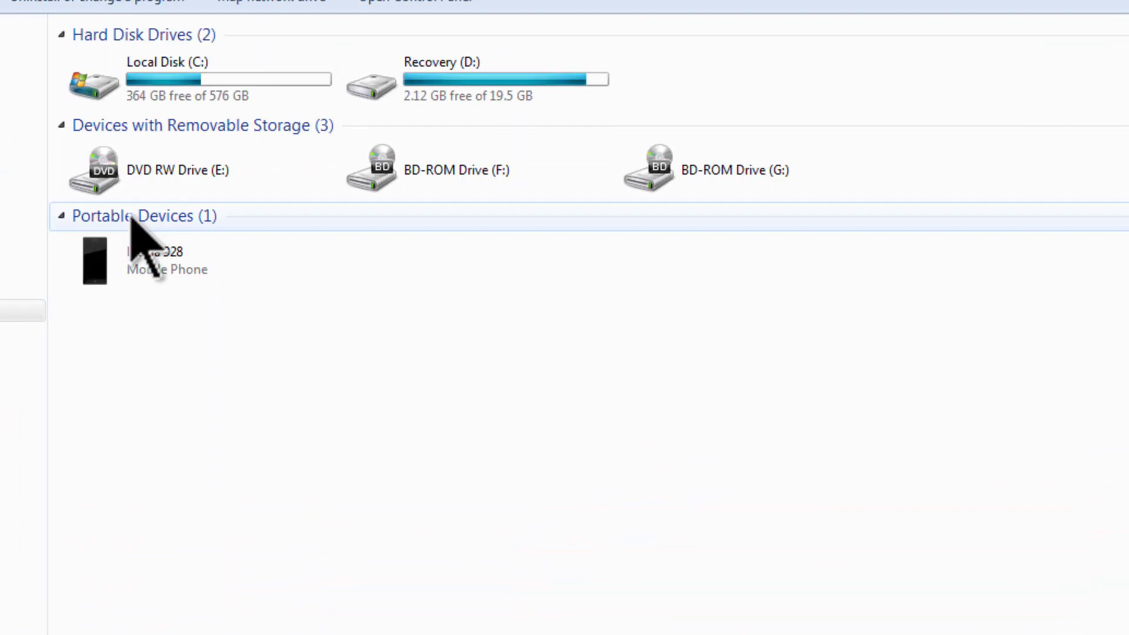
double_click(196, 92)
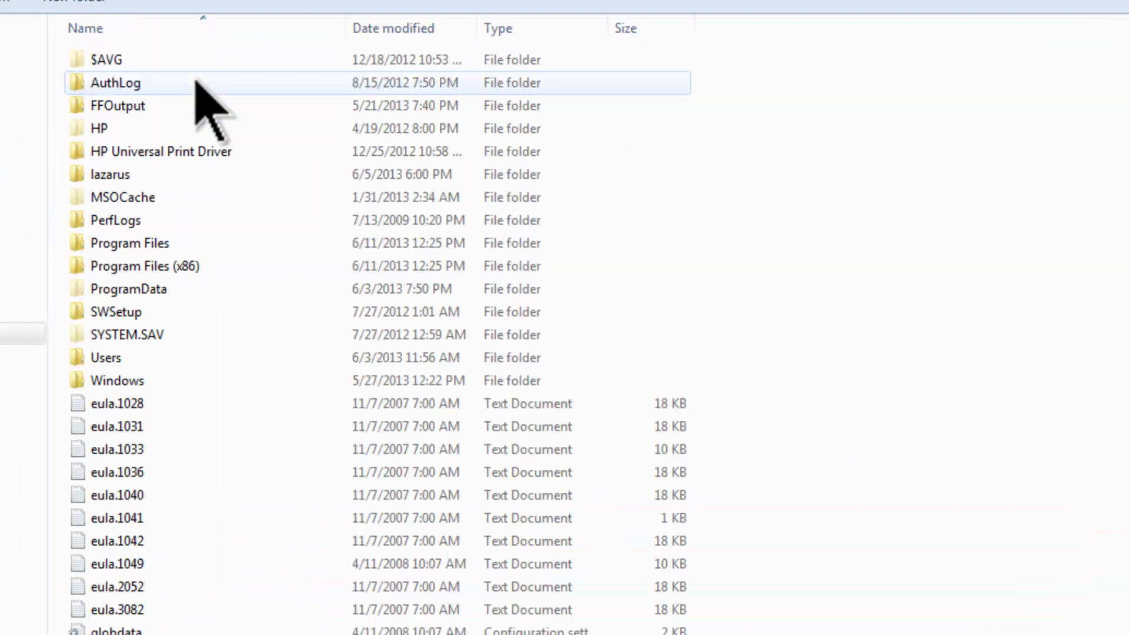
double_click(141, 267)
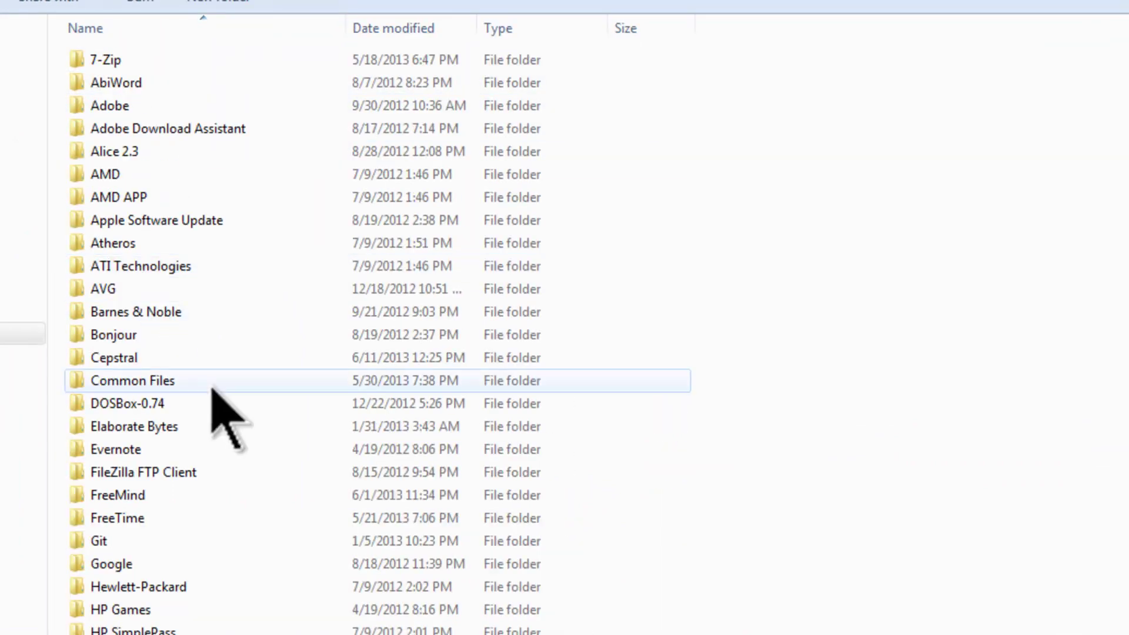
scroll(227, 415, down, 20)
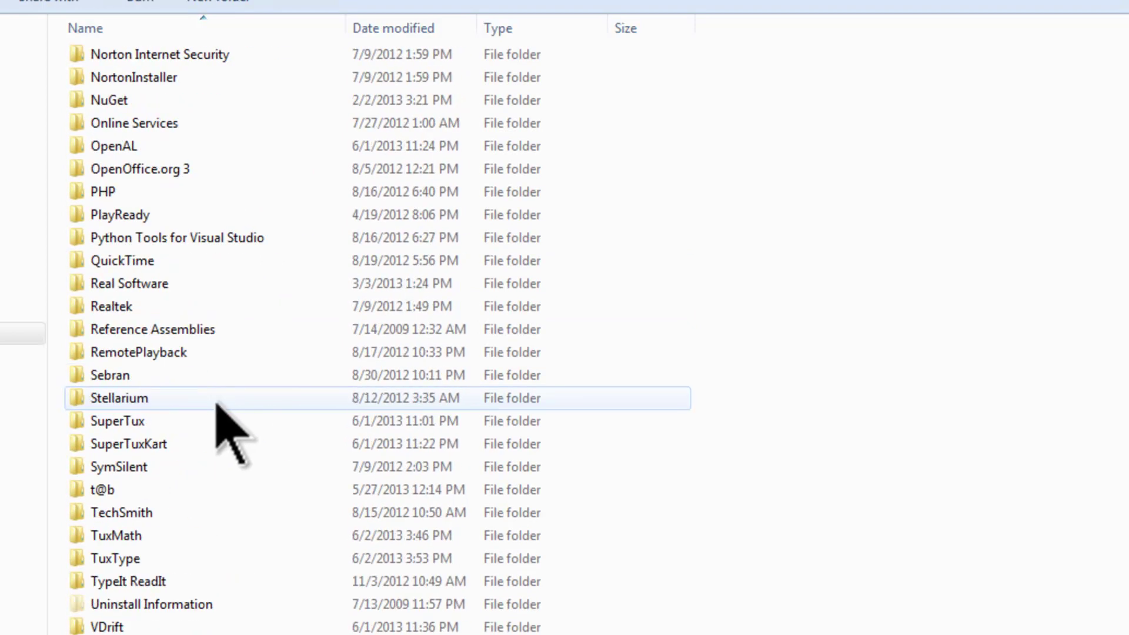
scroll(217, 405, down, 1)
double_click(108, 582)
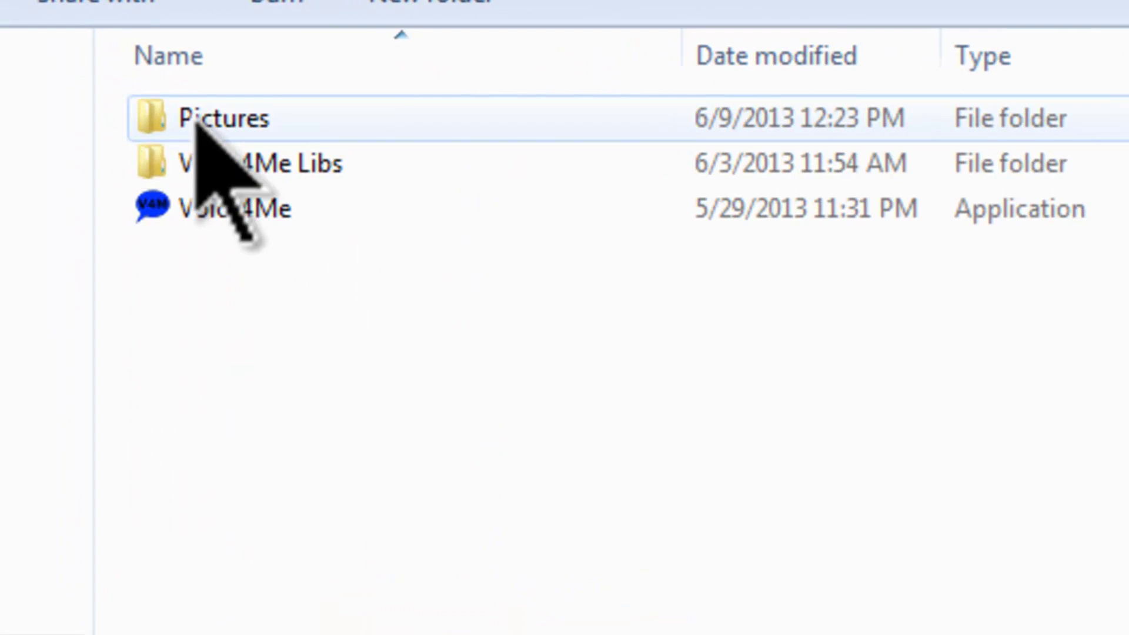
double_click(194, 120)
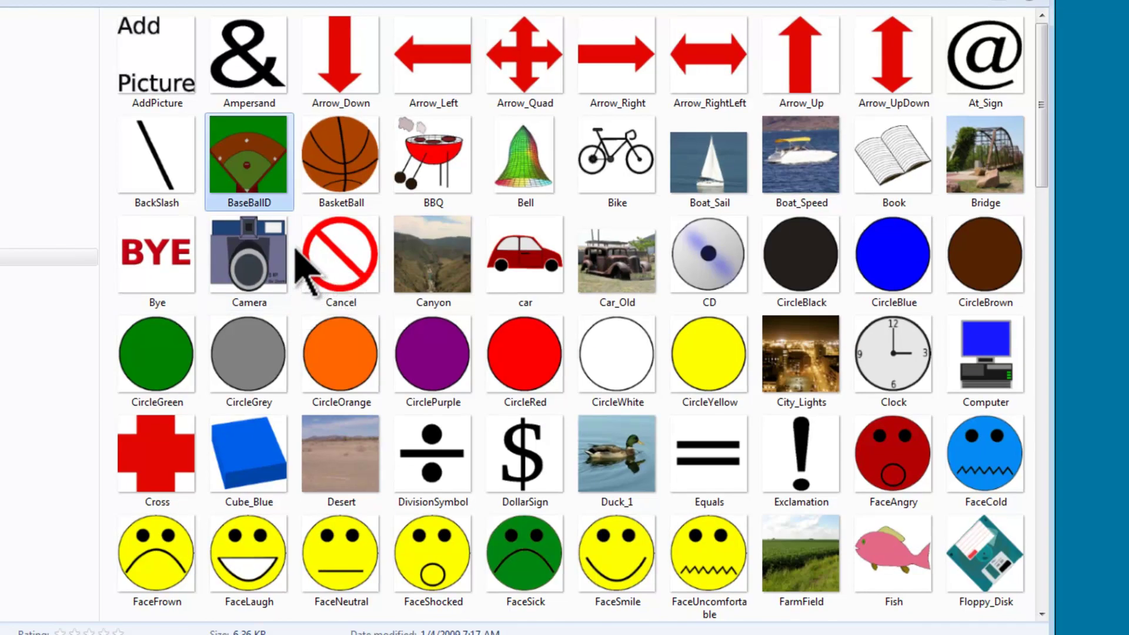
Paste the copied flower pictures into the Pictures folder, granting administrator permission for all current items.
right_click(302, 268)
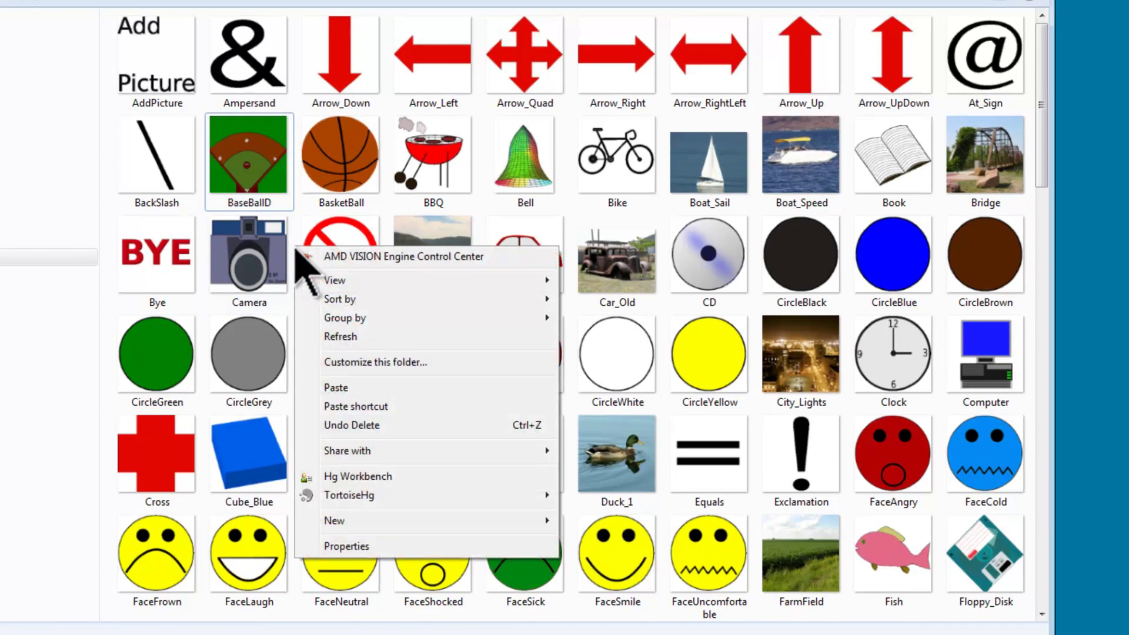
click(348, 390)
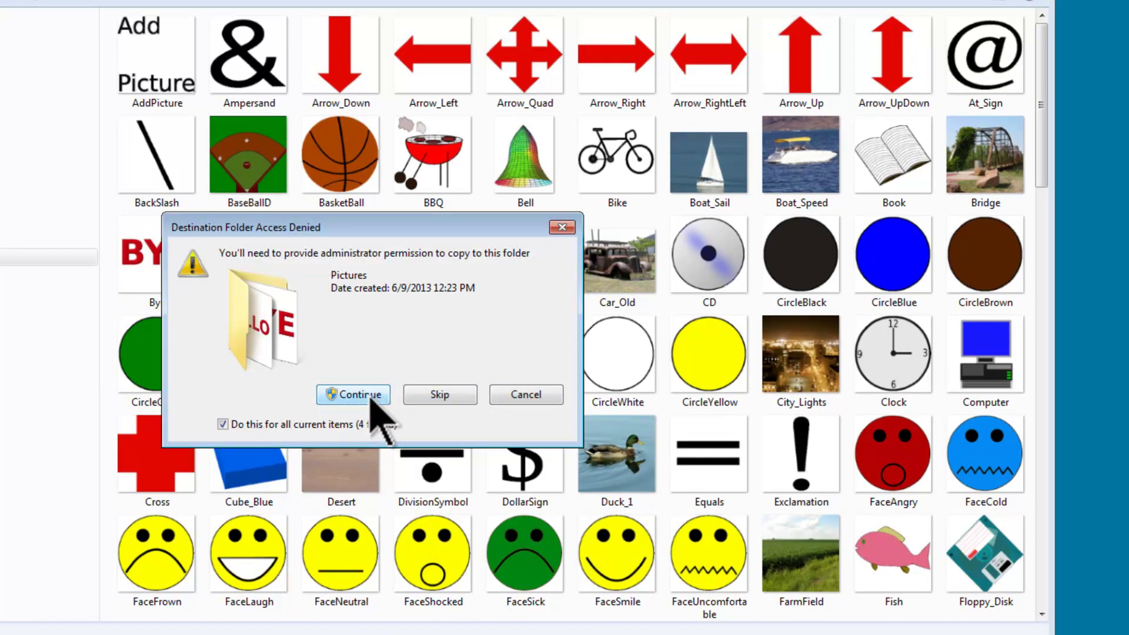
click(358, 393)
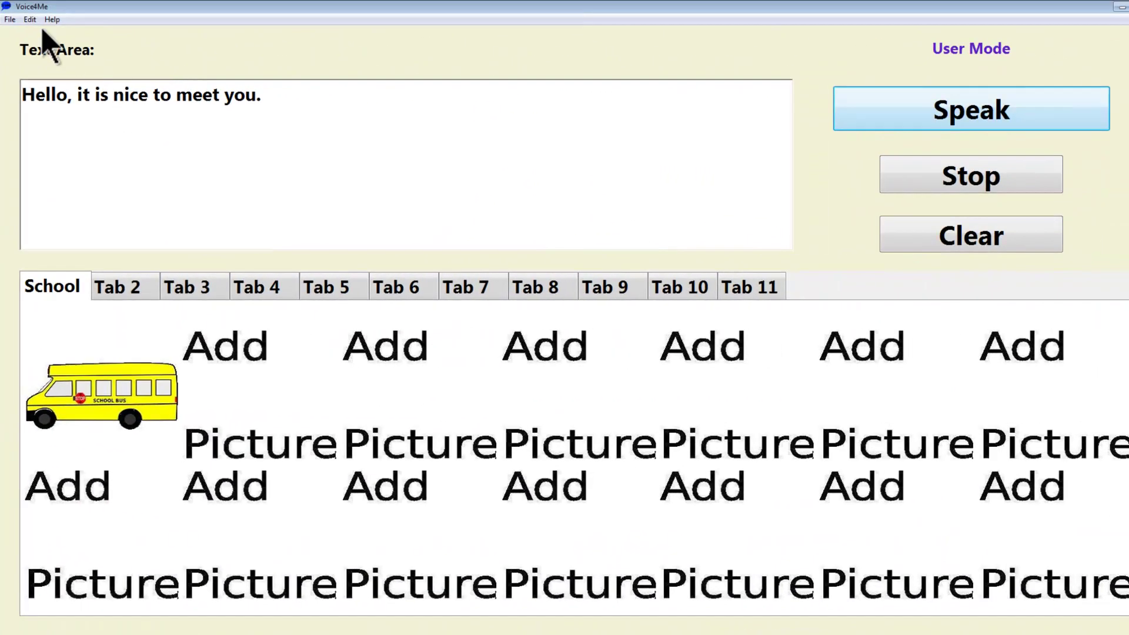
In Voice4Me, switch to Edit Mode and assign the FlowerRed picture to the slot beside the school bus.
click(29, 19)
click(67, 111)
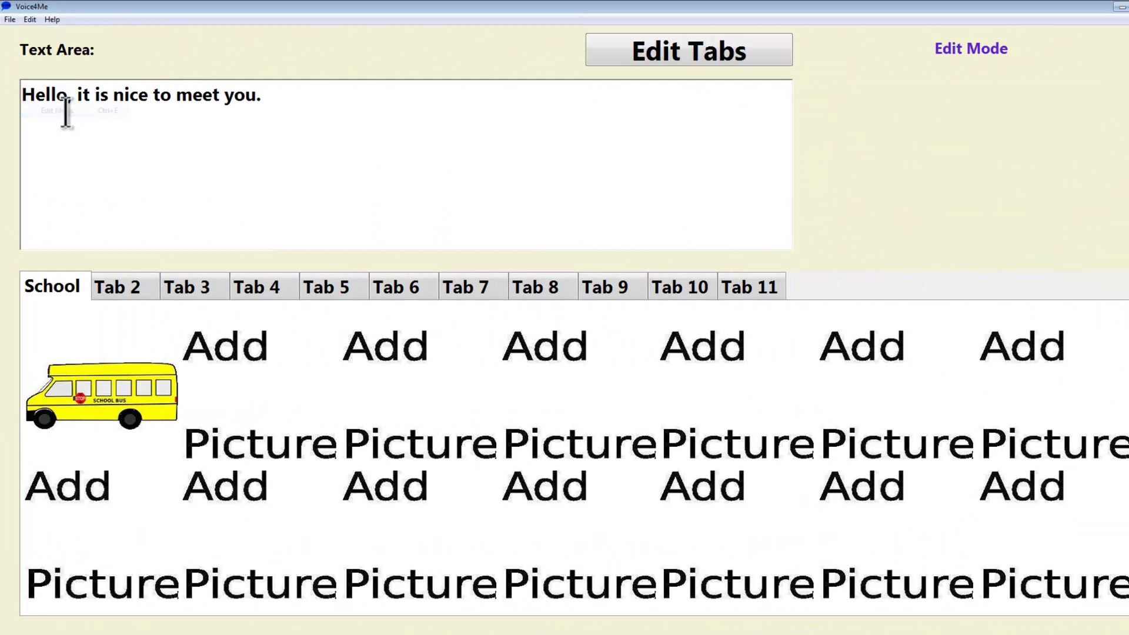
click(243, 362)
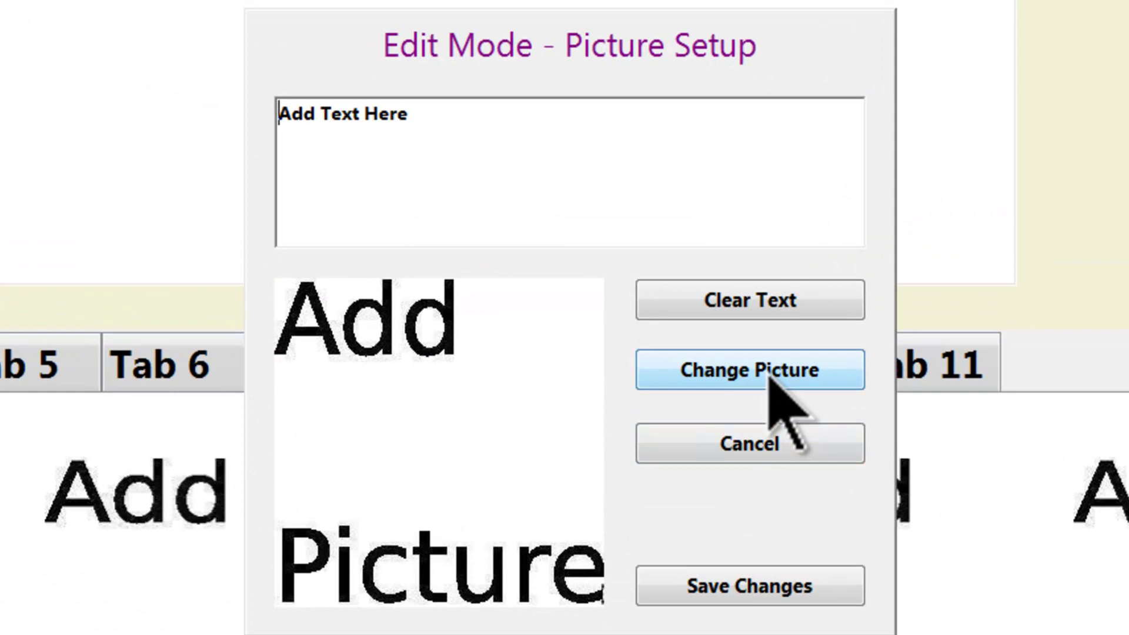
click(769, 379)
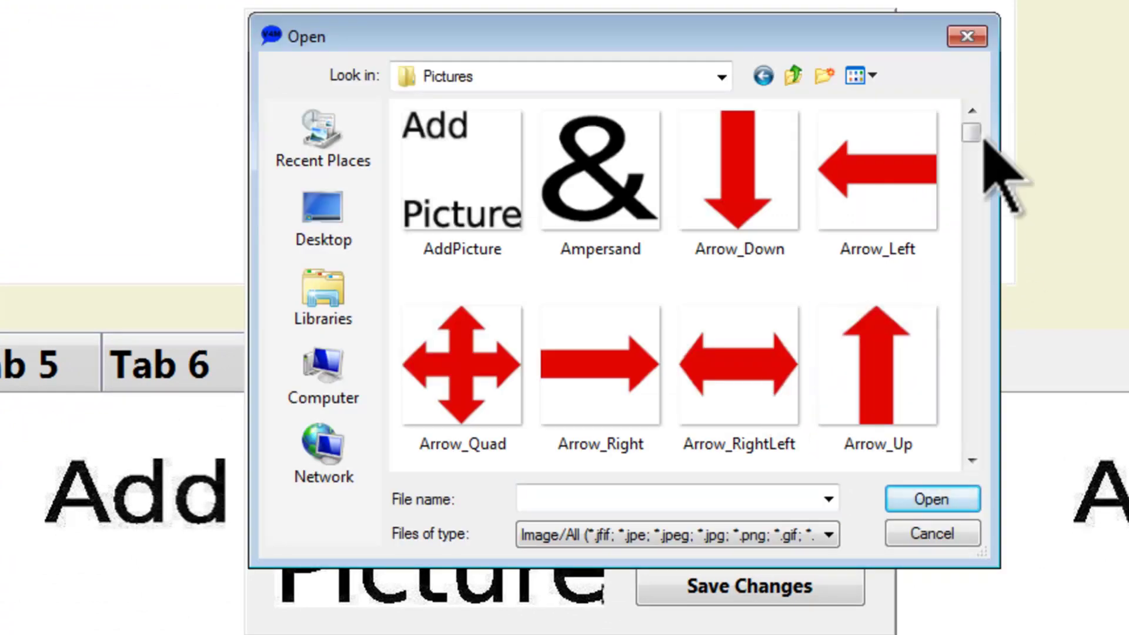
drag(971, 135, 971, 227)
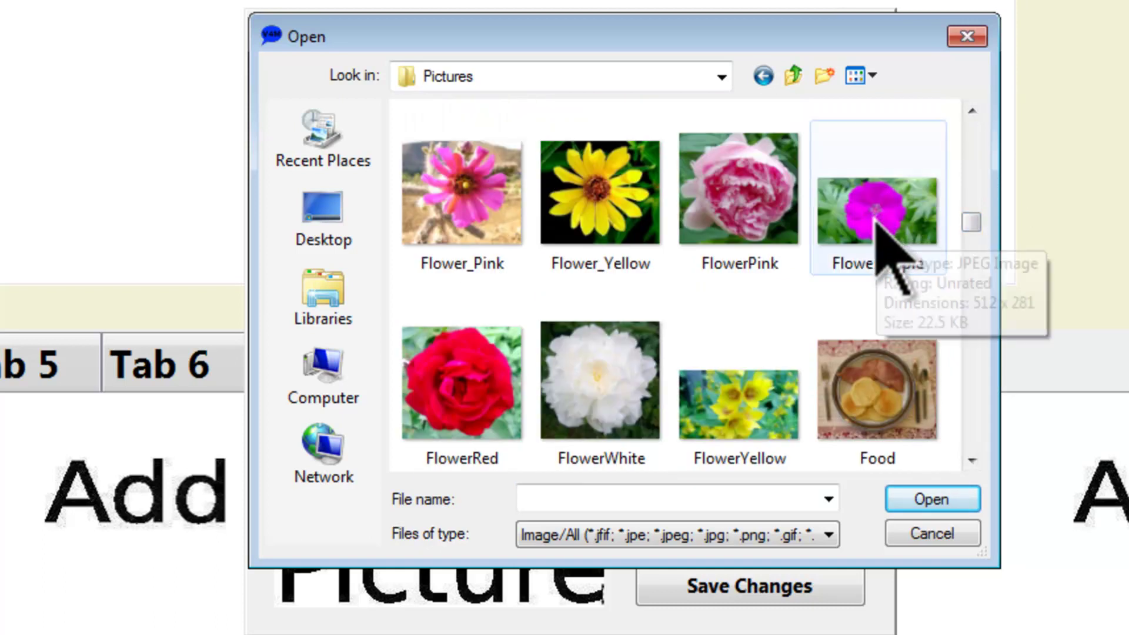
click(482, 405)
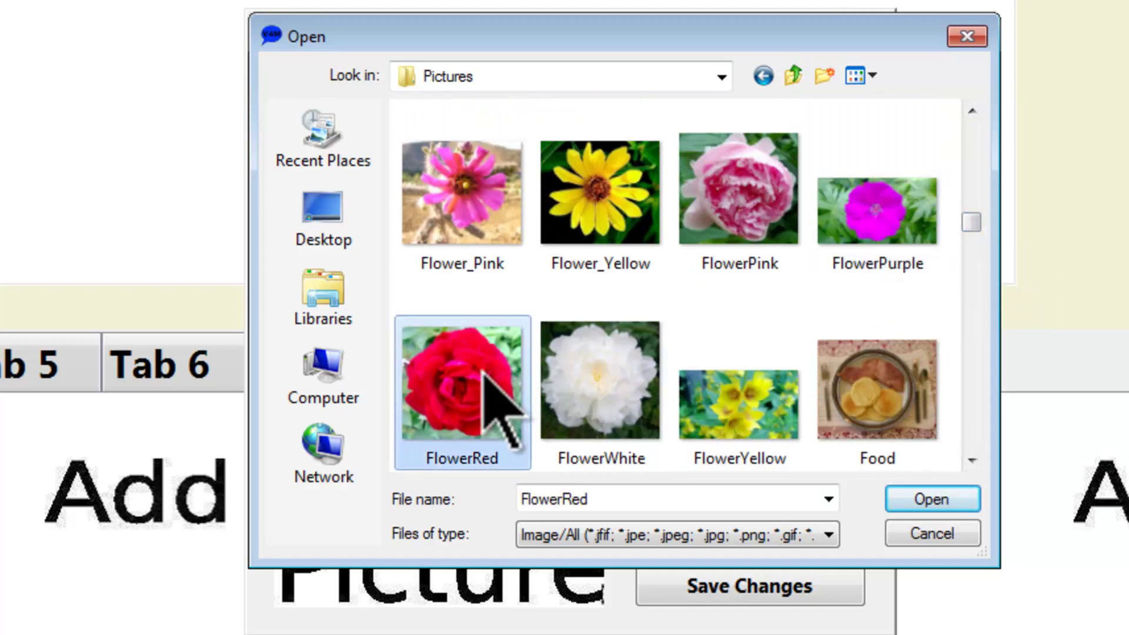
click(930, 500)
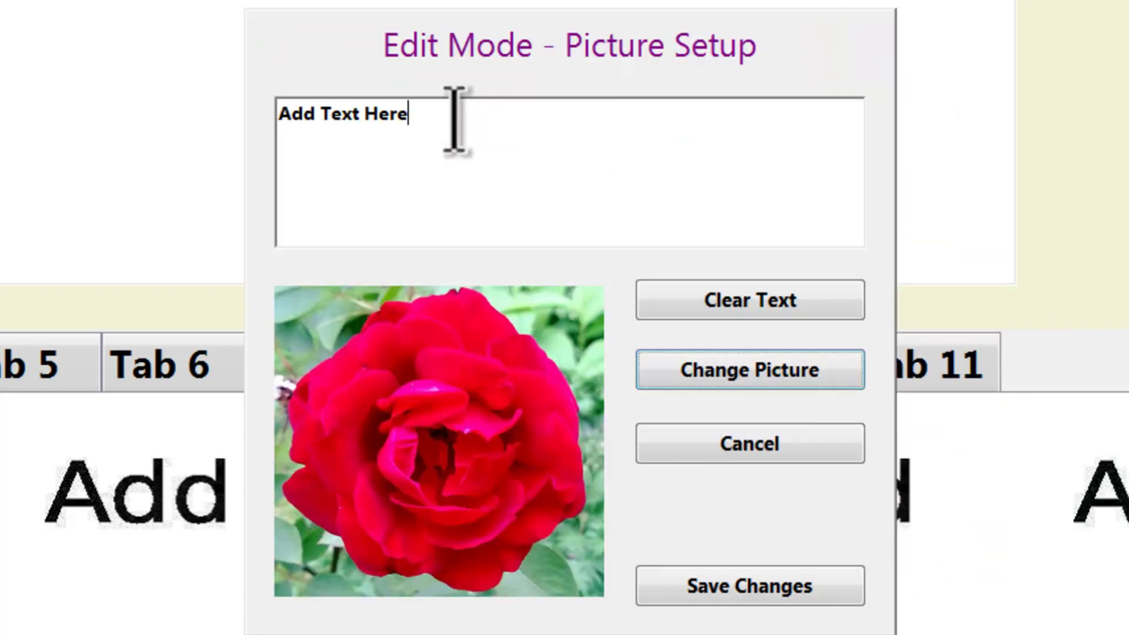
Replace the rose picture's text with "This is an example of the computer reading", save the changes and return to User Mode.
drag(407, 114, 278, 113)
key(Delete)
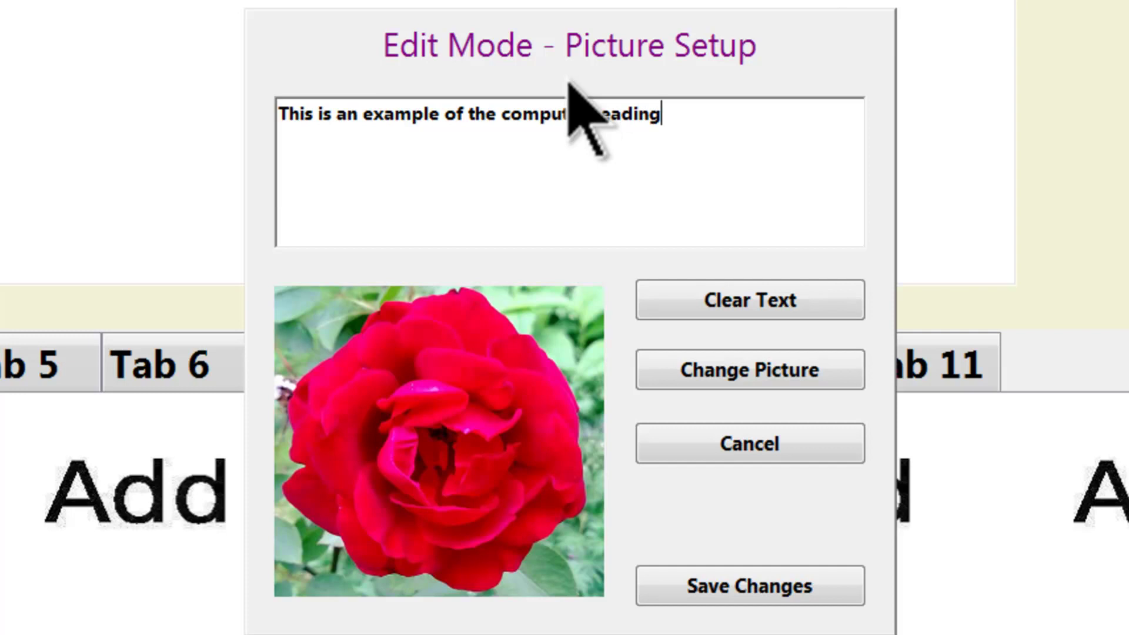
click(742, 586)
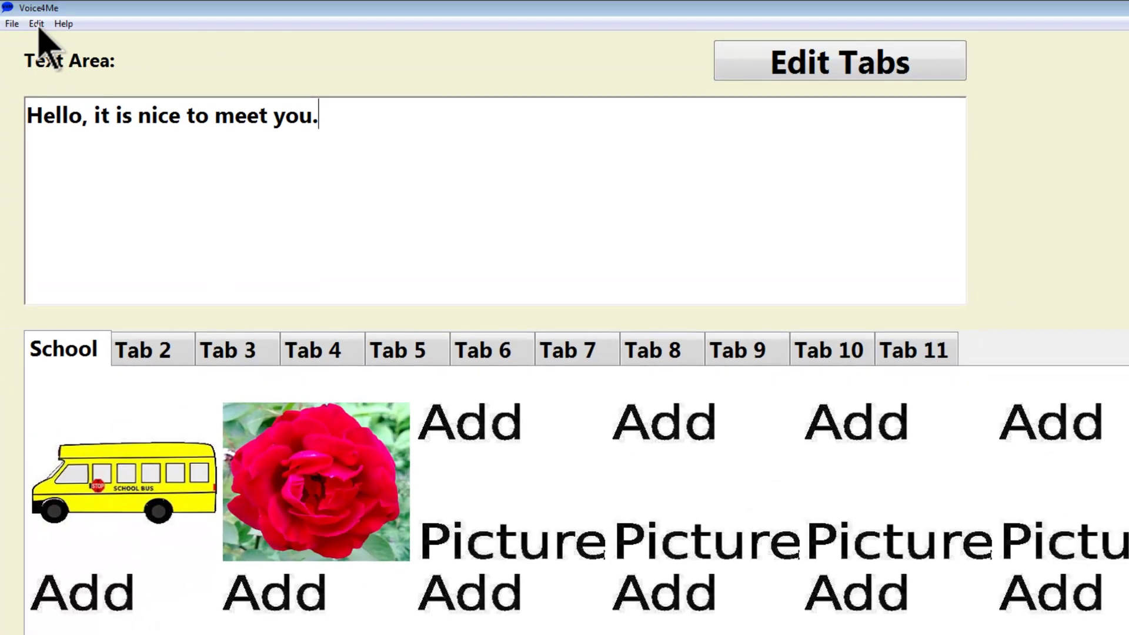
click(36, 24)
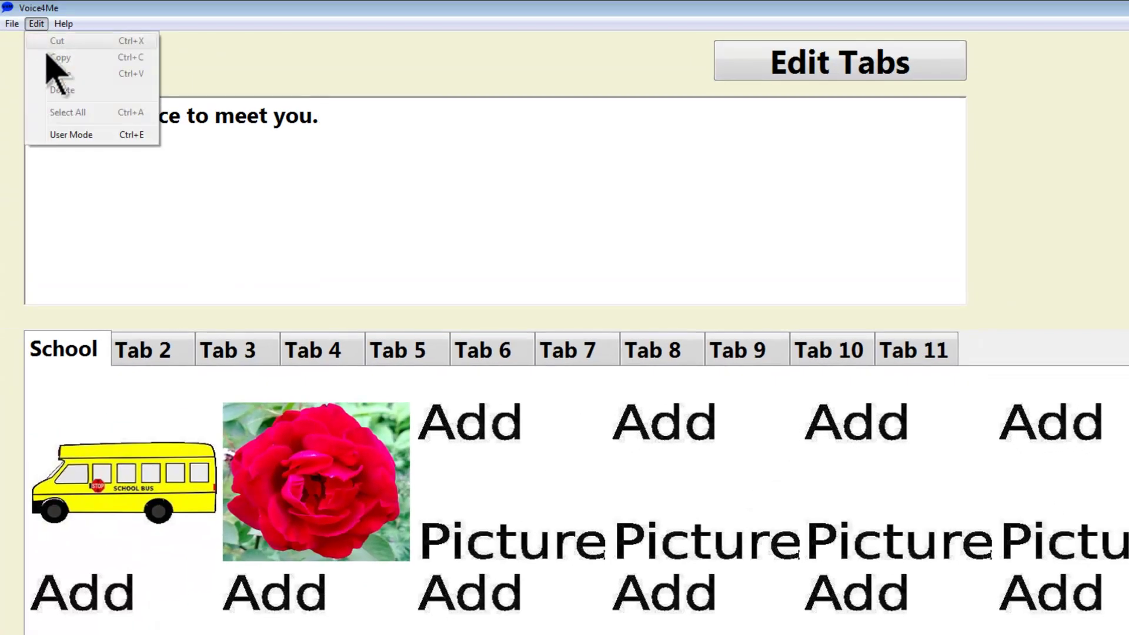
click(74, 135)
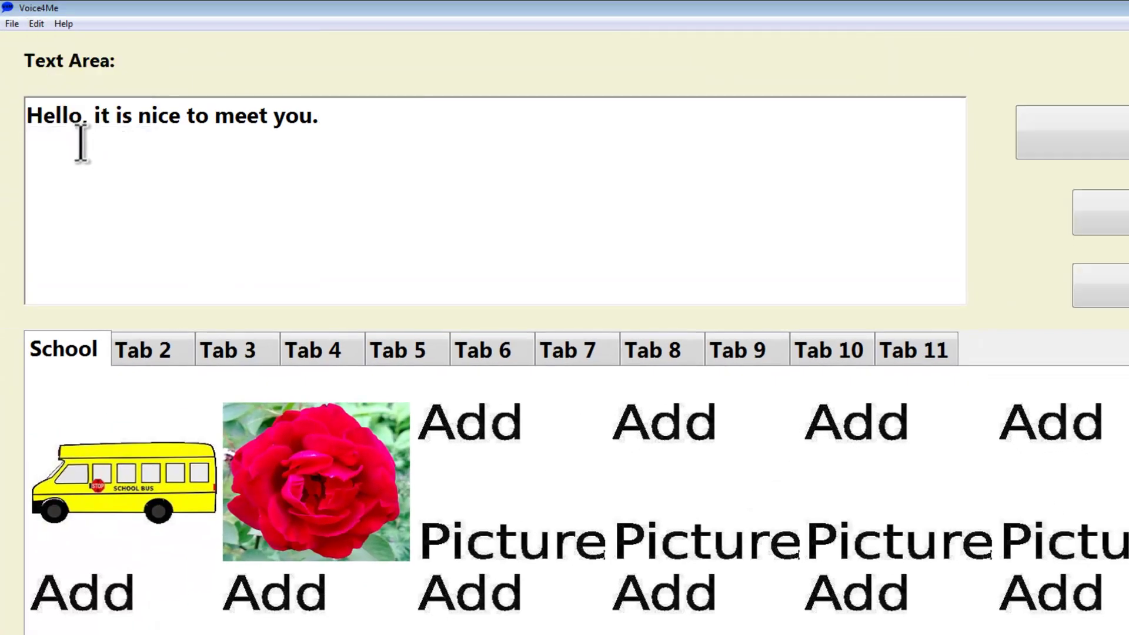